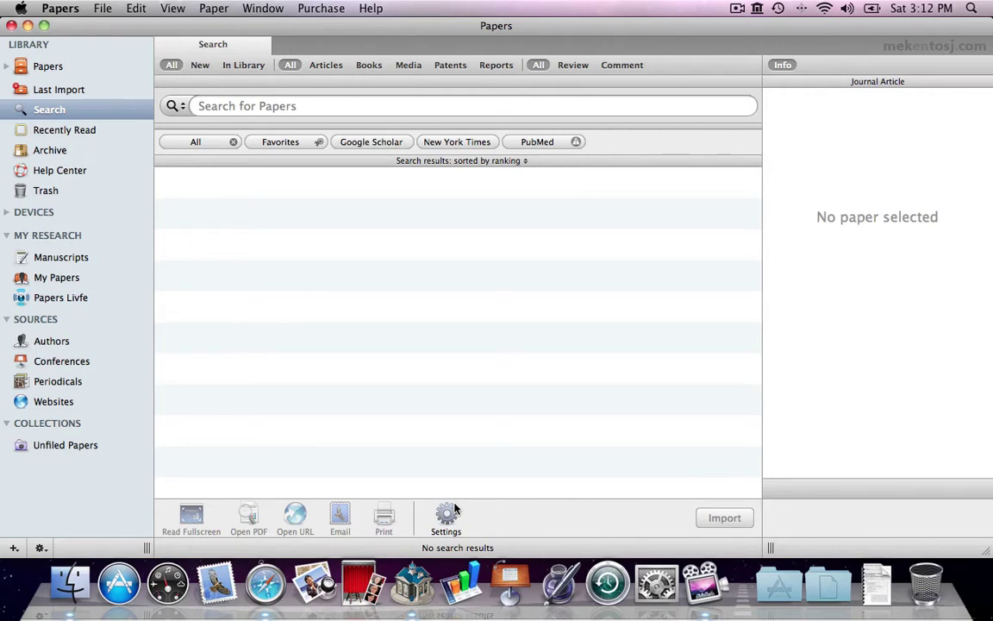
- In the search settings, enable the ADS and Google Patents repositories
left_click(454, 509)
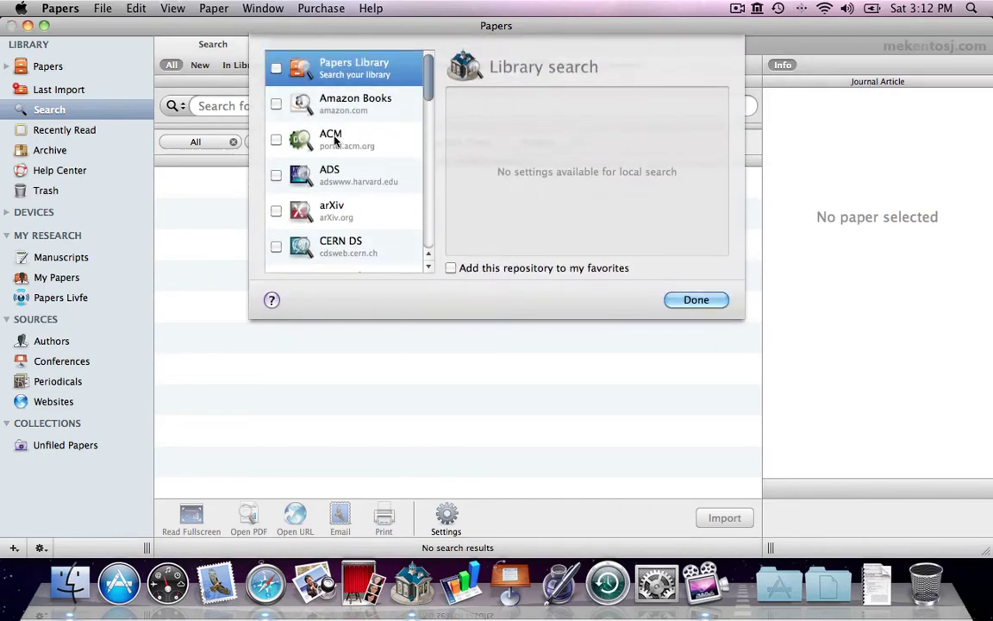
left_click(277, 175)
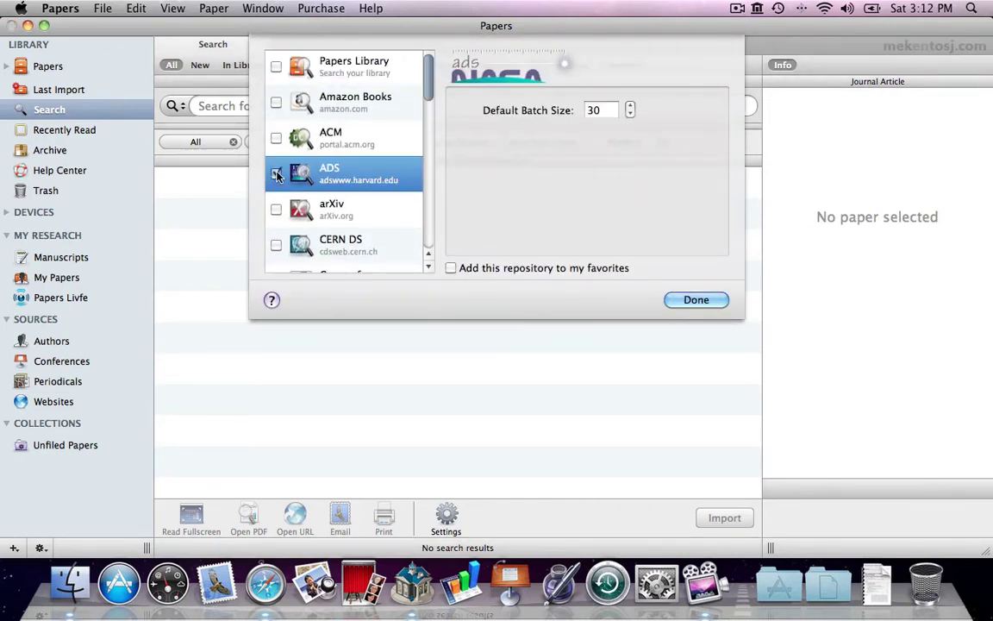
scroll(277, 176, "down", 4)
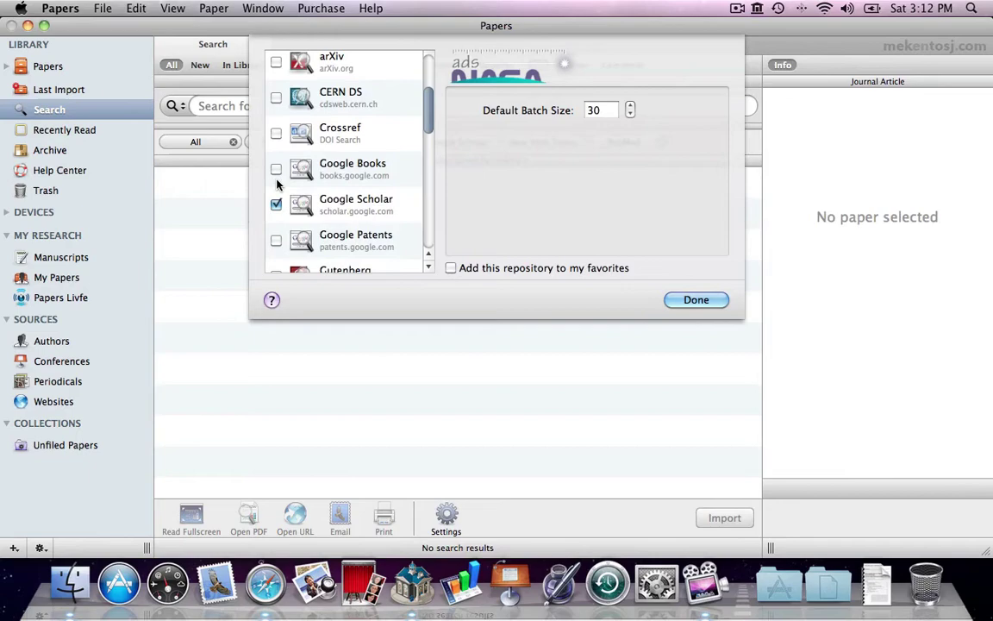
scroll(277, 183, "down", 2)
left_click(276, 189)
scroll(276, 190, "down", 2)
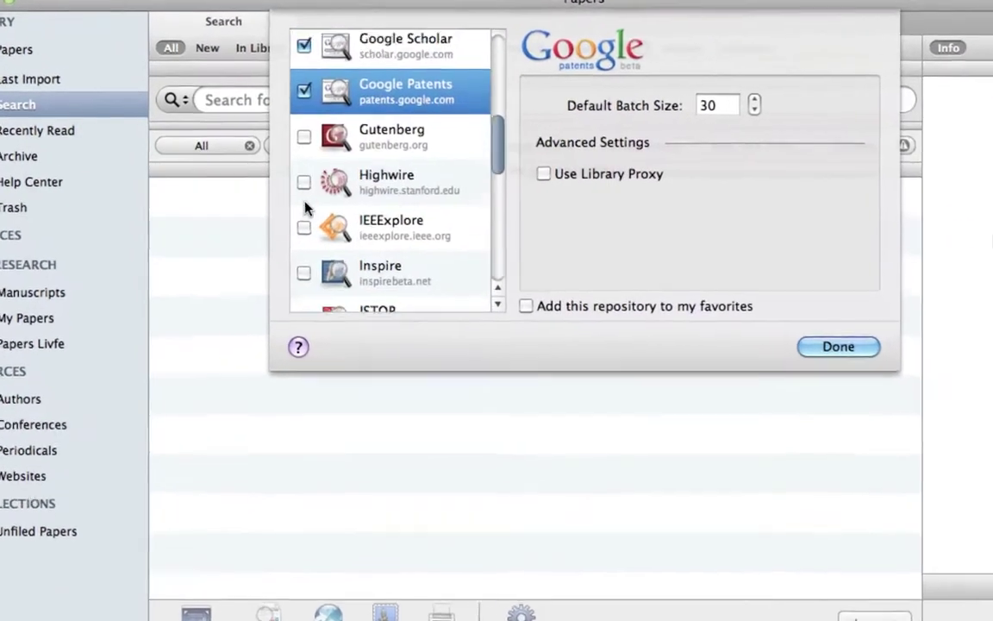
- Enable the Scopus and Web of Science repositories as well
scroll(306, 207, "down", 5)
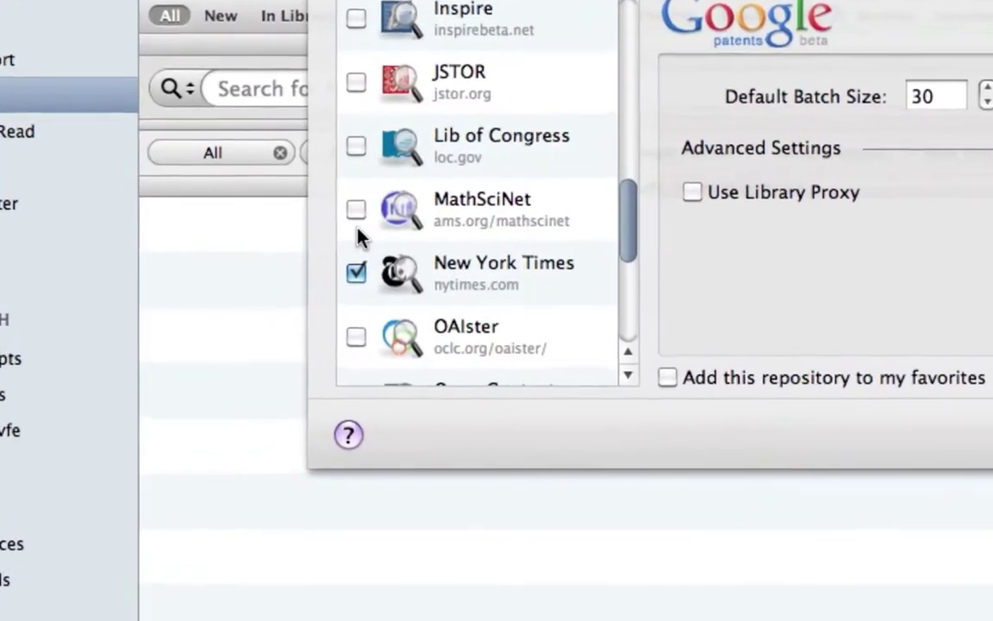
scroll(358, 231, "down", 5)
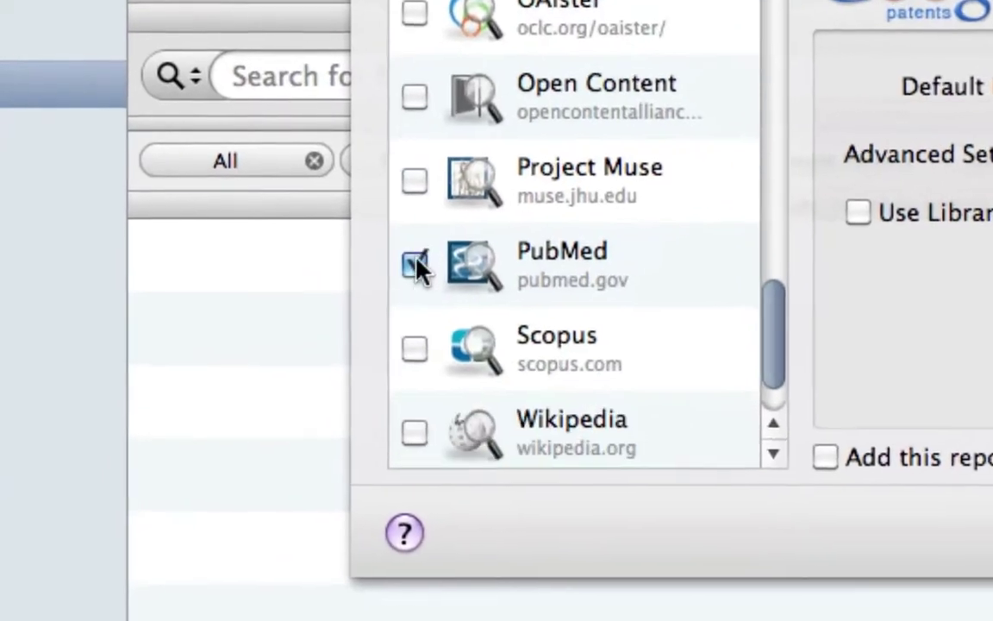
scroll(415, 267, "down", 1)
left_click(419, 268)
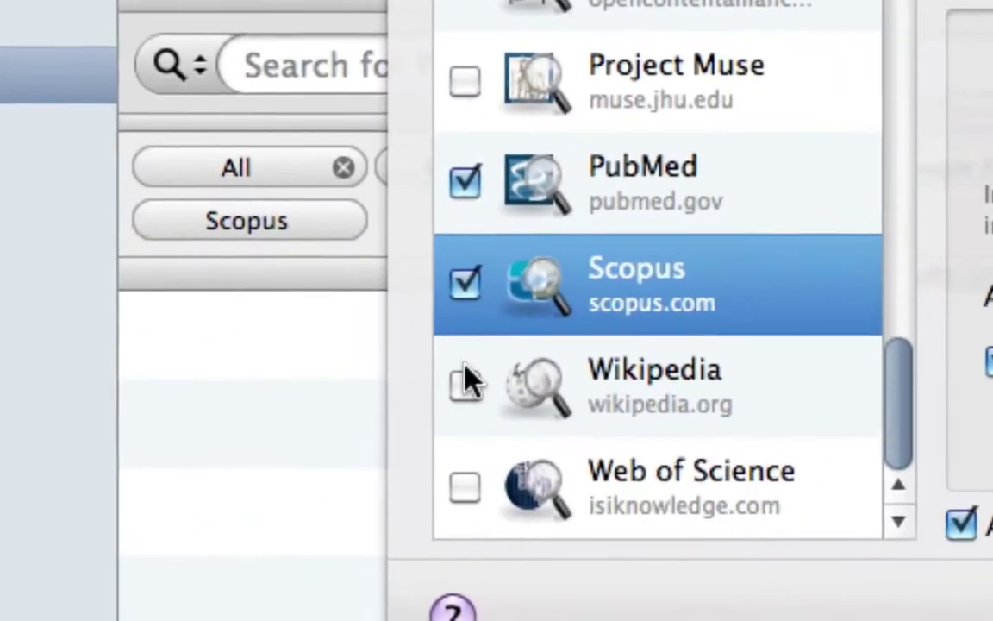
left_click(466, 488)
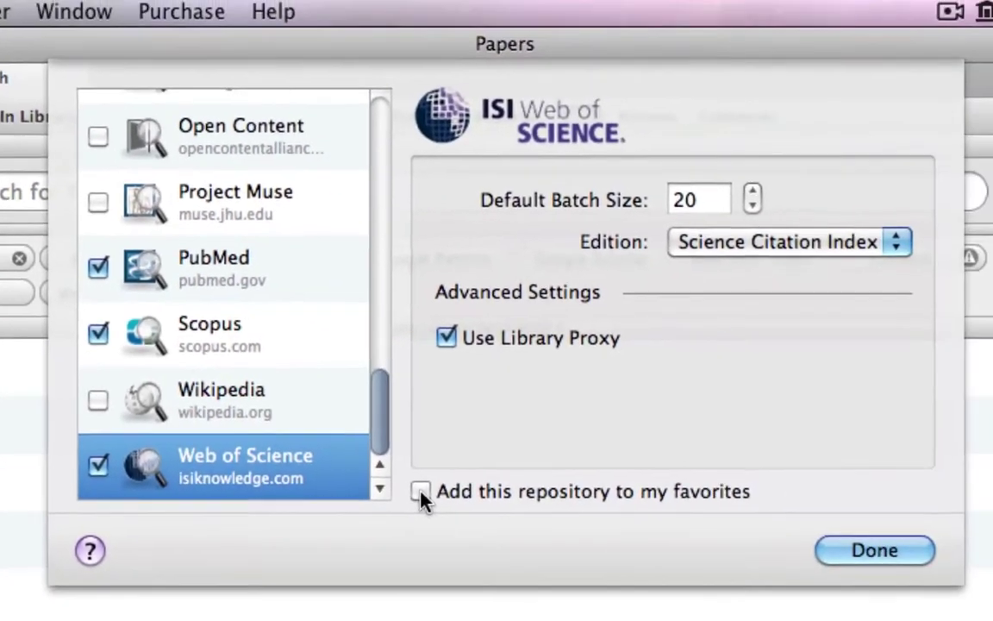
- Add Web of Science to the favorites, check the settings for Scopus and PubMed, and close the repository settings
left_click(417, 491)
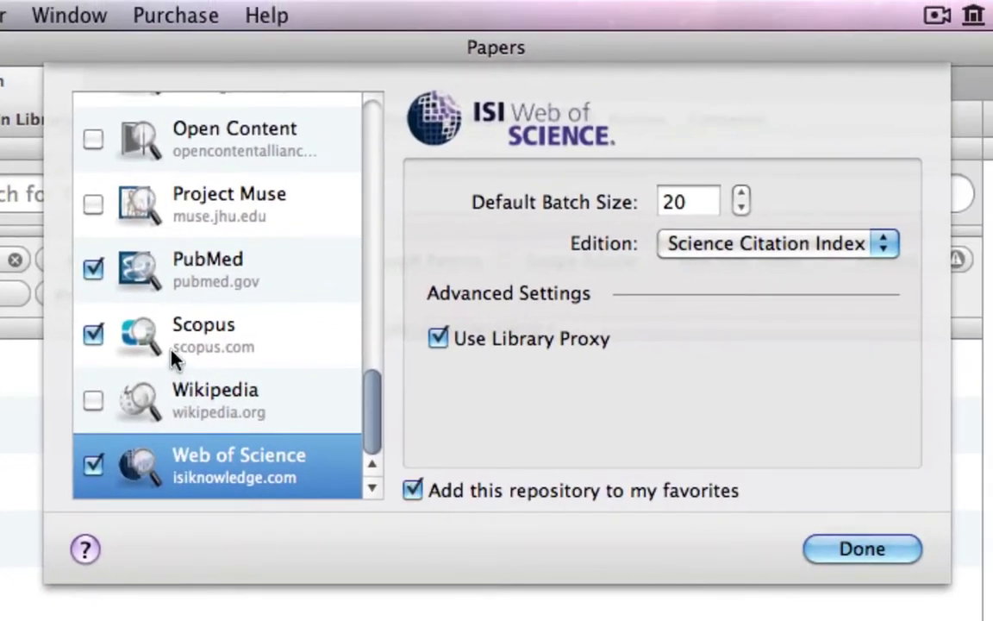
left_click(173, 358)
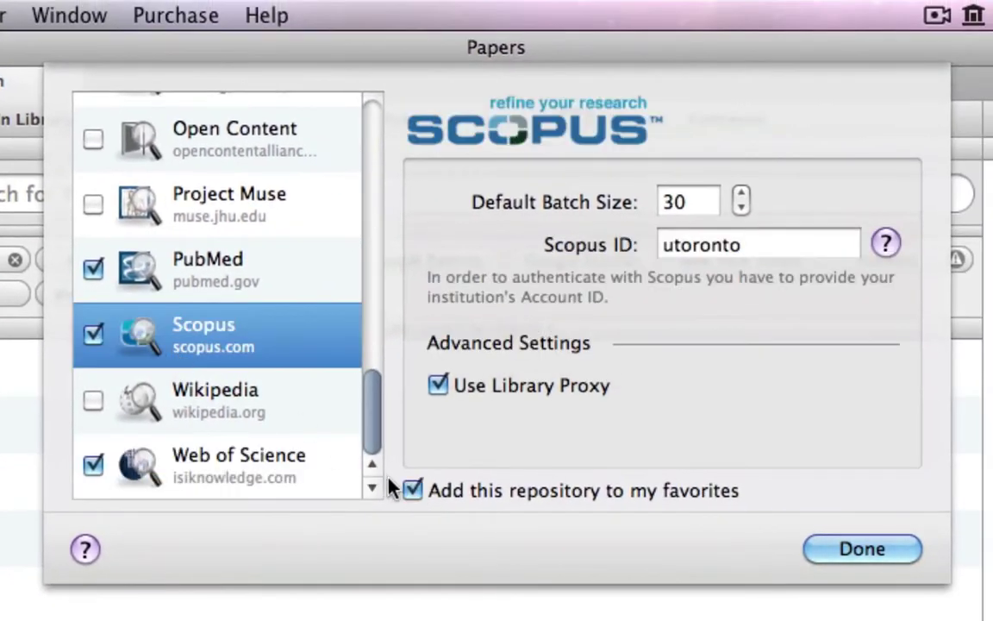
left_click(232, 276)
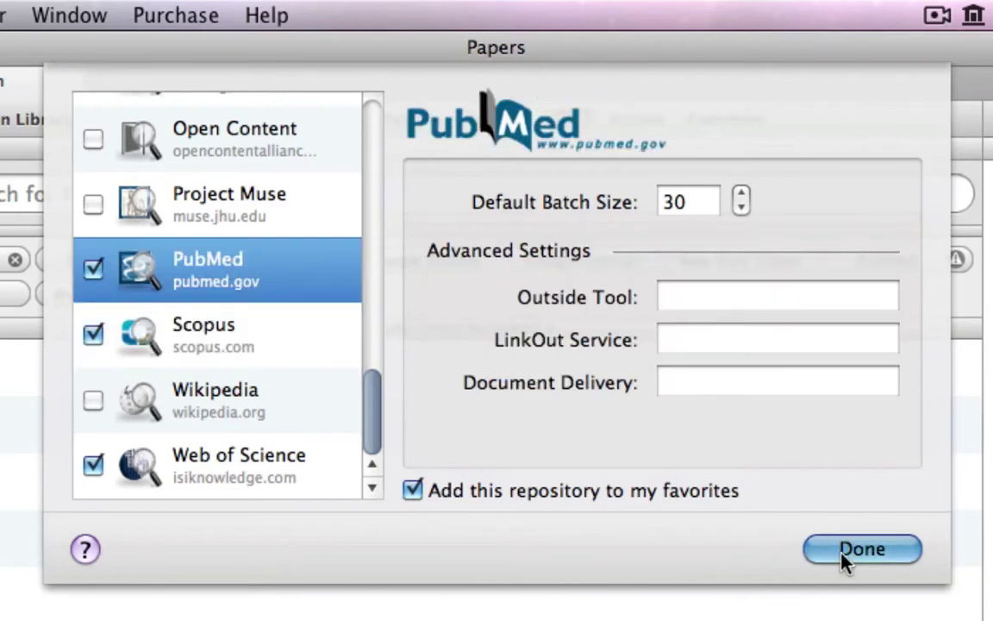
left_click(849, 549)
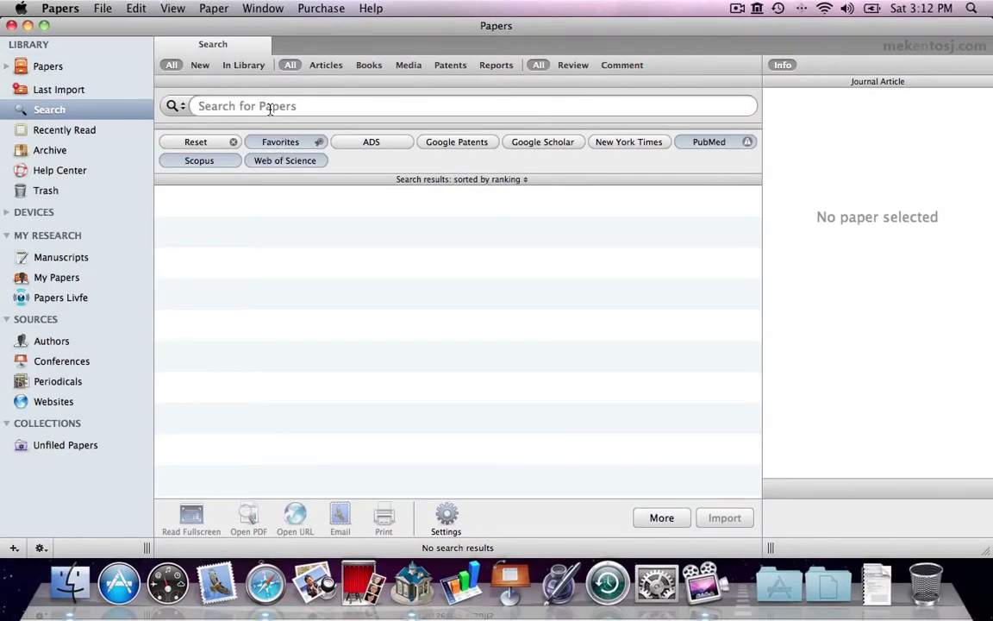
- Search the favorite repositories for "high intensity interval training" and look through the results
left_click(270, 106)
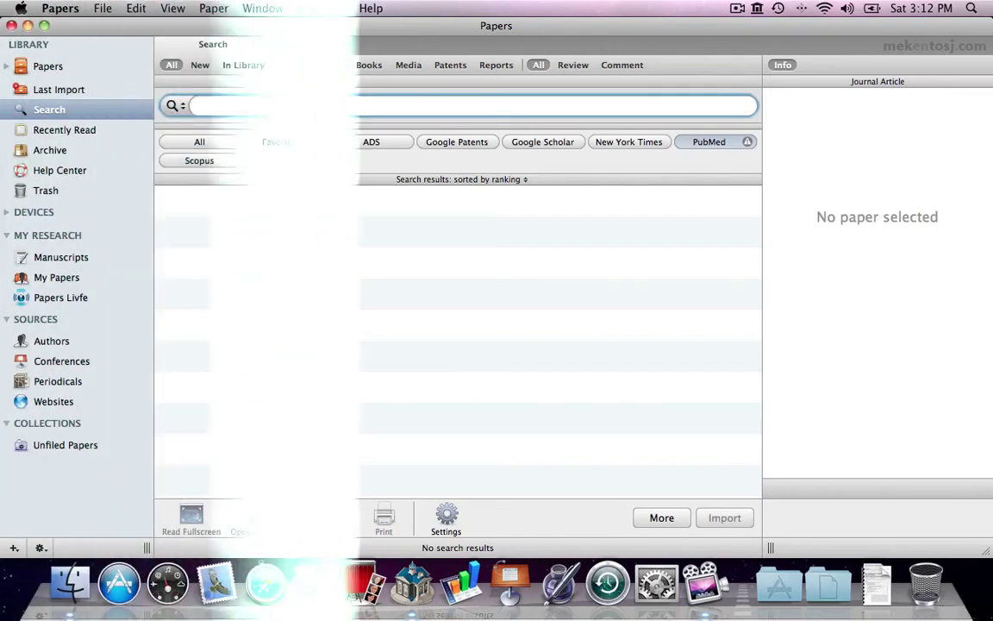
type("high intensity interval training")
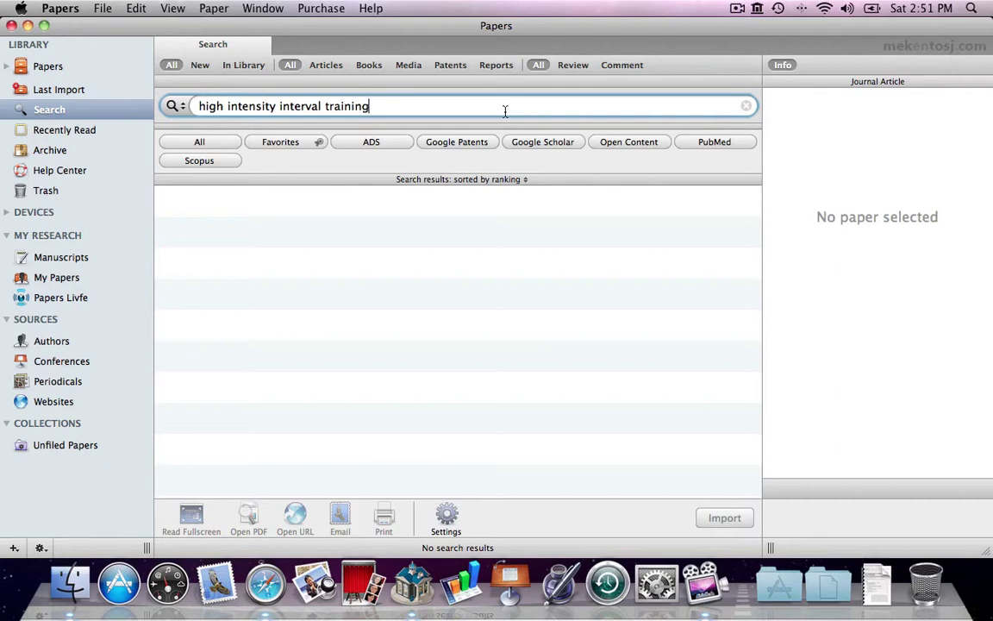
left_click(283, 144)
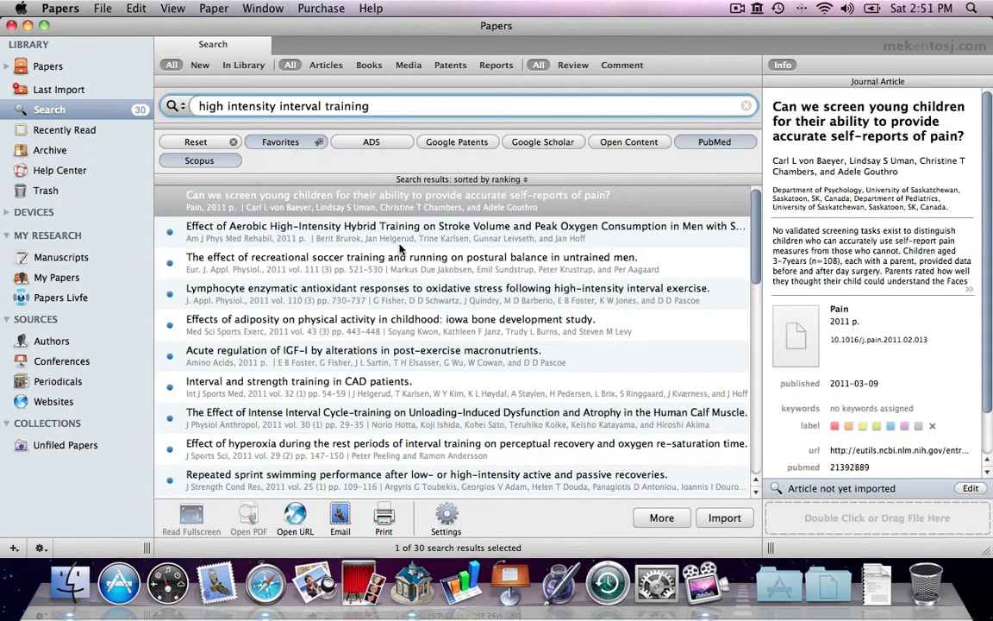
scroll(412, 306, "down", 2)
scroll(412, 305, "down", 5)
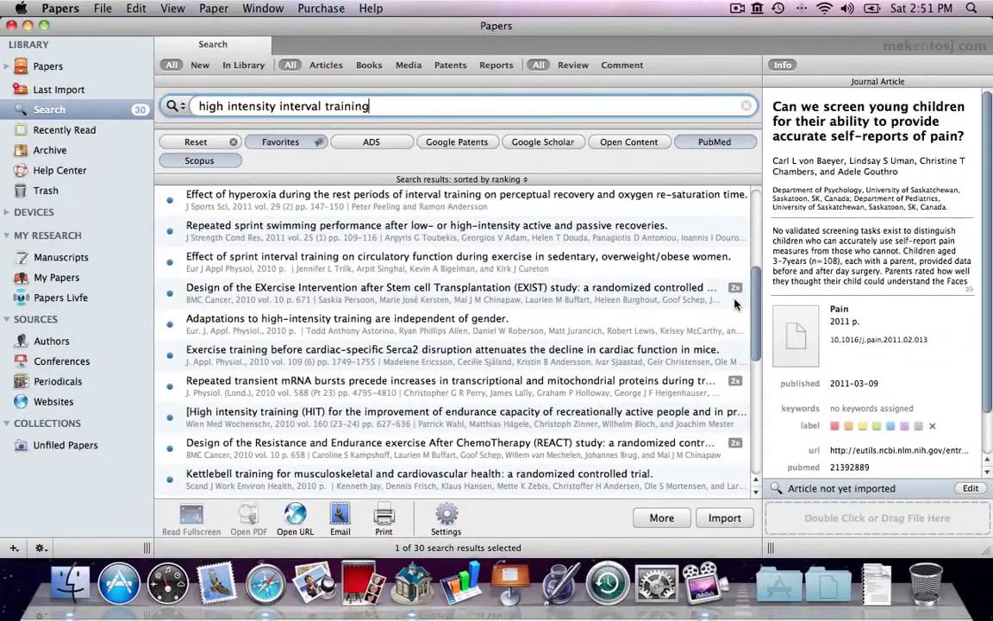
scroll(736, 304, "down", 3)
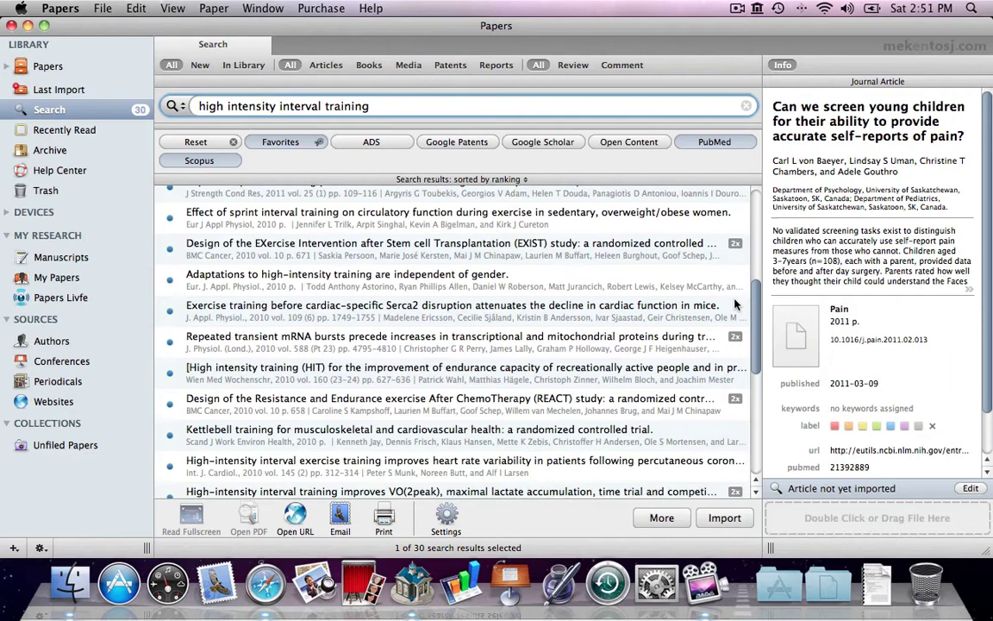
scroll(735, 303, "down", 3)
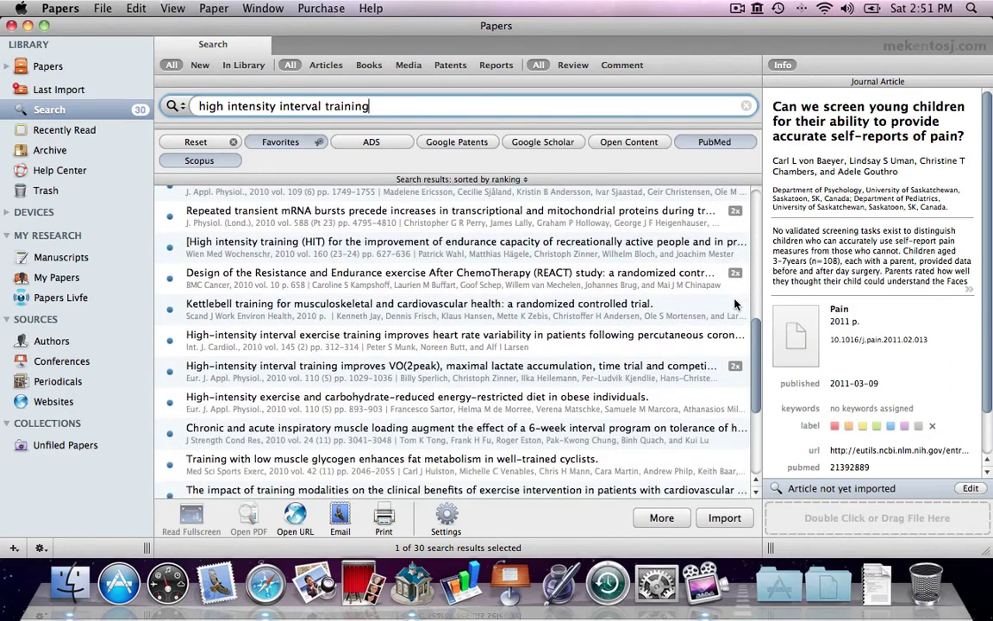
scroll(732, 305, "up", 5)
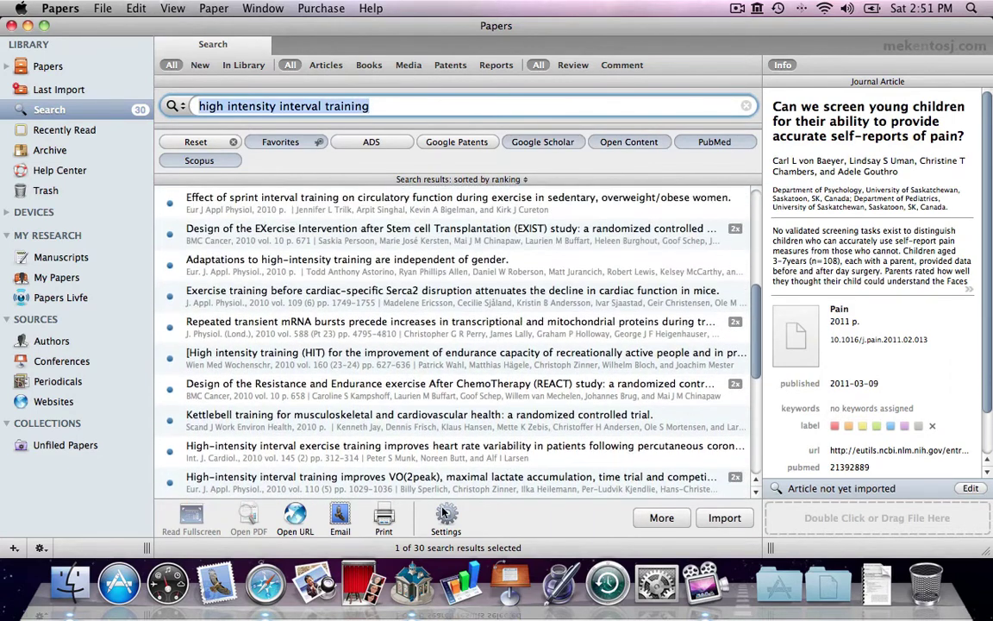
- Enable New York Times, Project Muse and Web of Science as search repositories in the settings
left_click(446, 514)
scroll(356, 227, "down", 10)
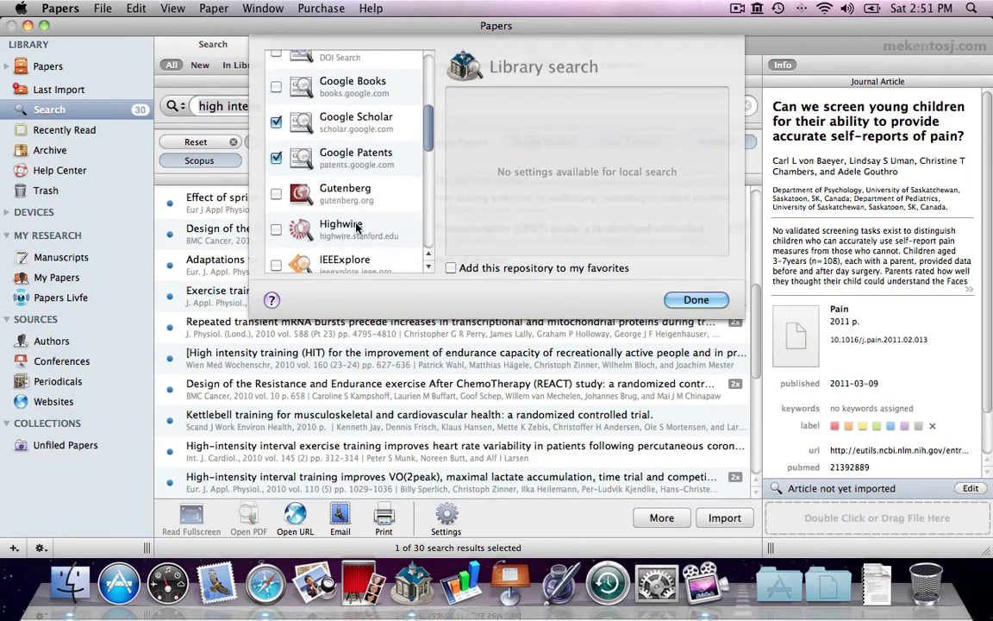
scroll(357, 226, "down", 5)
left_click(276, 112)
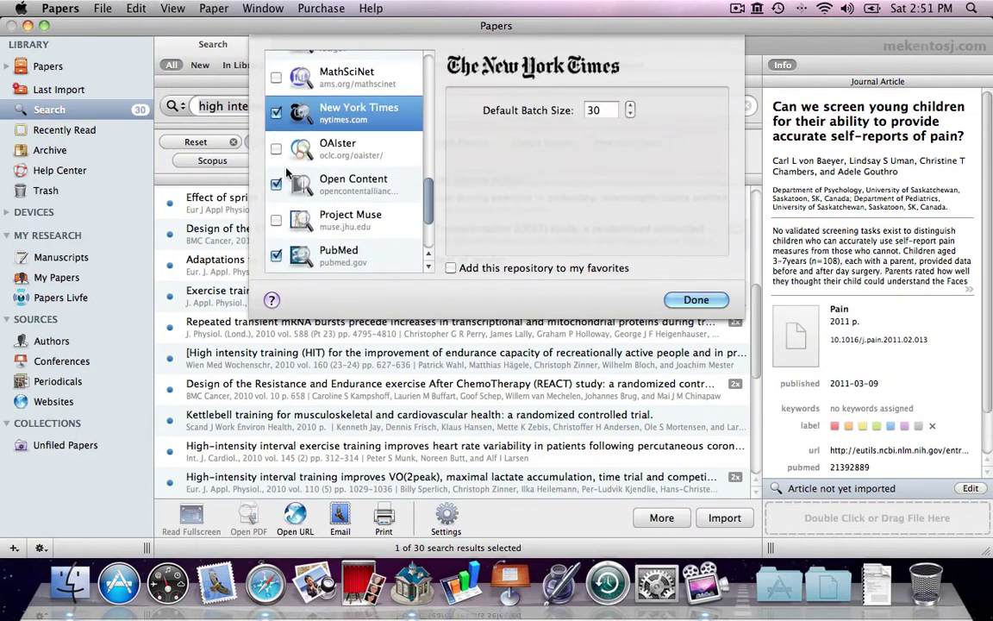
left_click(276, 221)
scroll(276, 259, "down", 3)
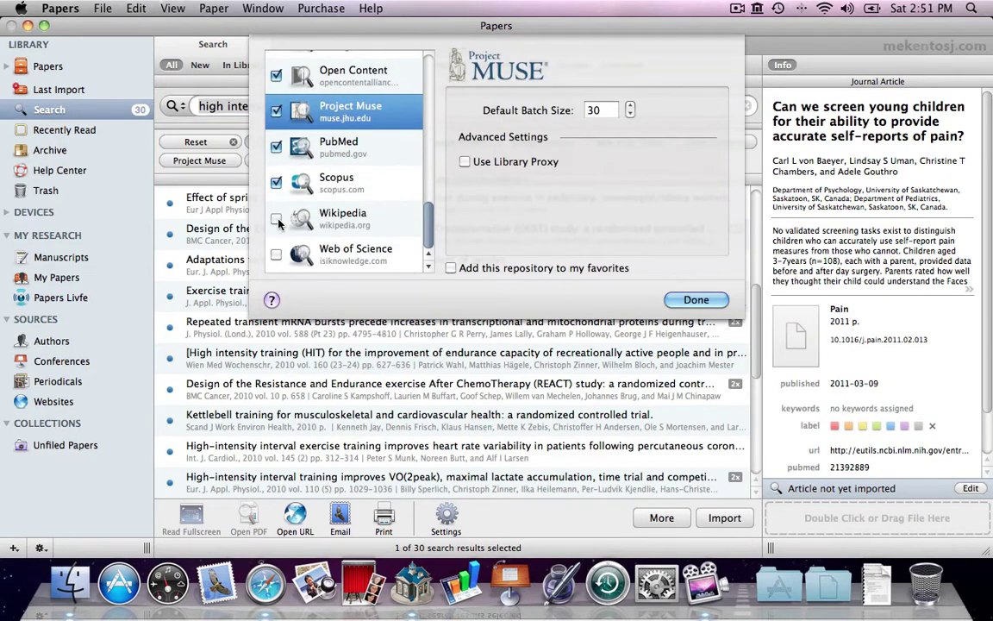
left_click(276, 254)
left_click(695, 299)
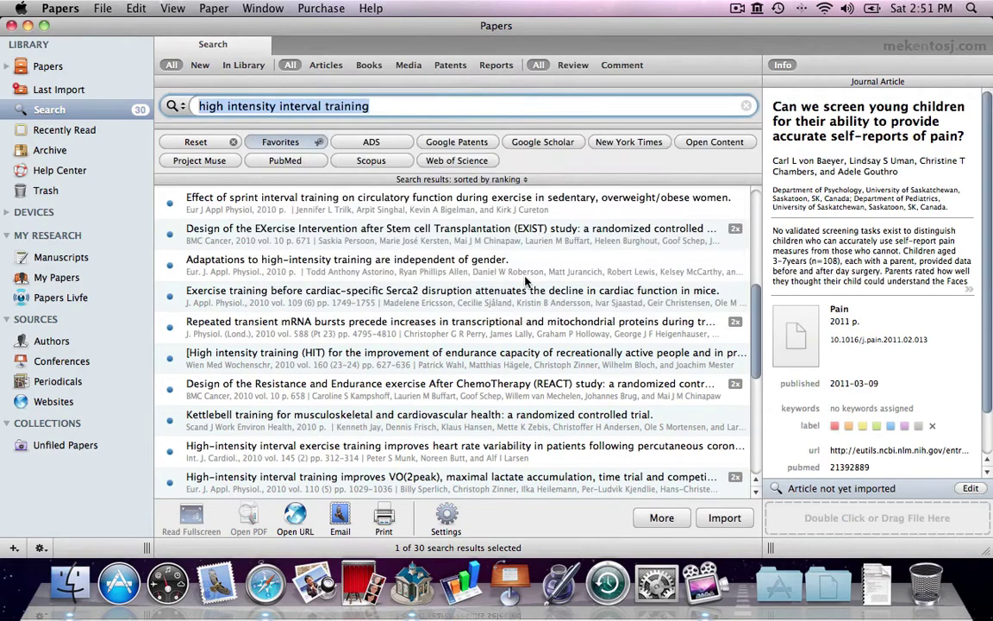
- Extend the search query to "high intensity interval training AND weight" and run it
left_click(388, 106)
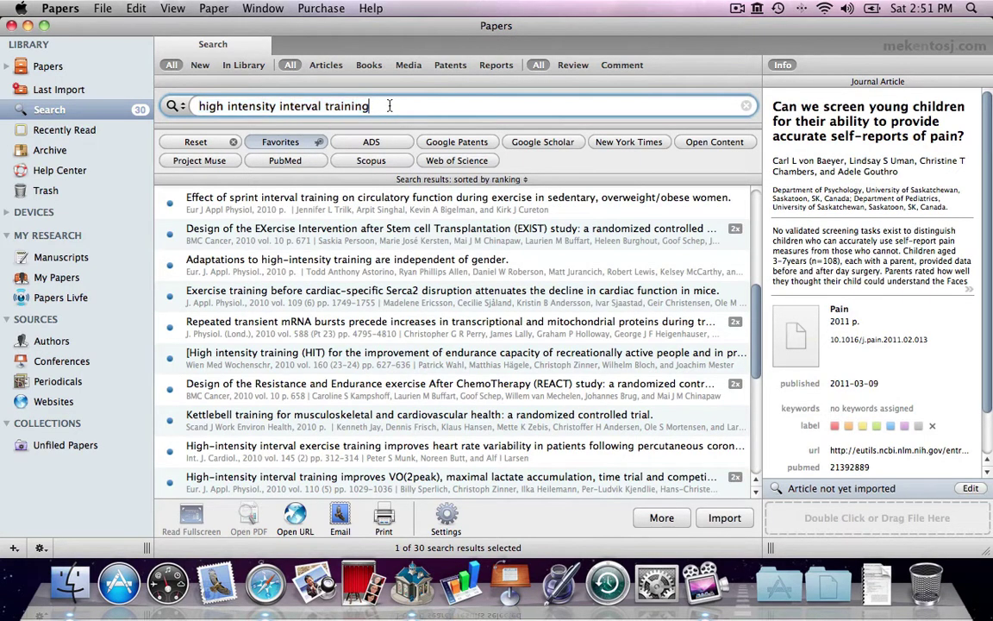
key("Return")
type("AND weight")
key("Return")
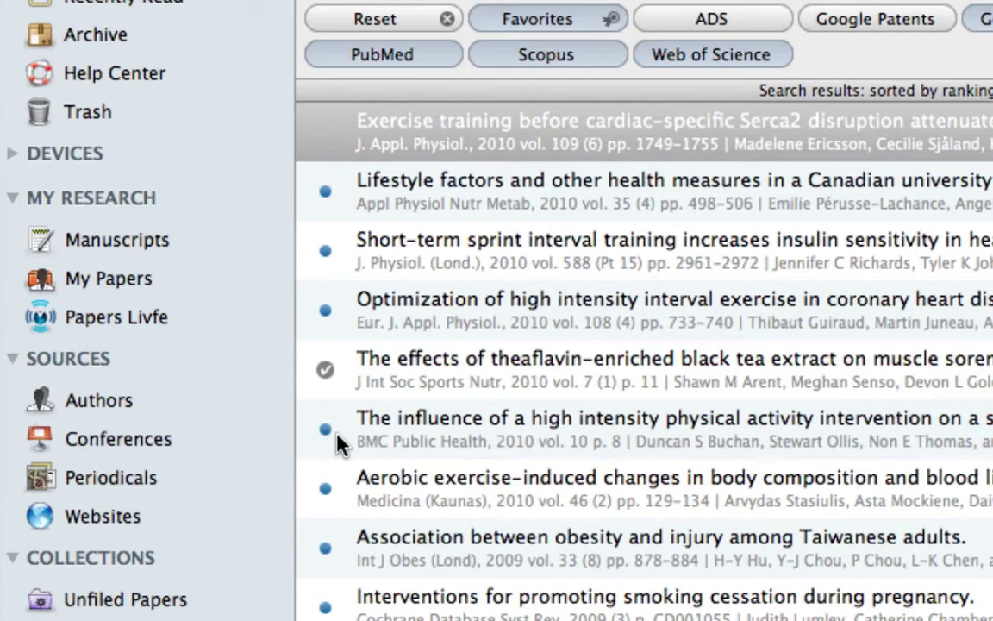
- Import the BMC Public Health article on the influence of a high intensity physical activity intervention into the library
left_click(461, 443)
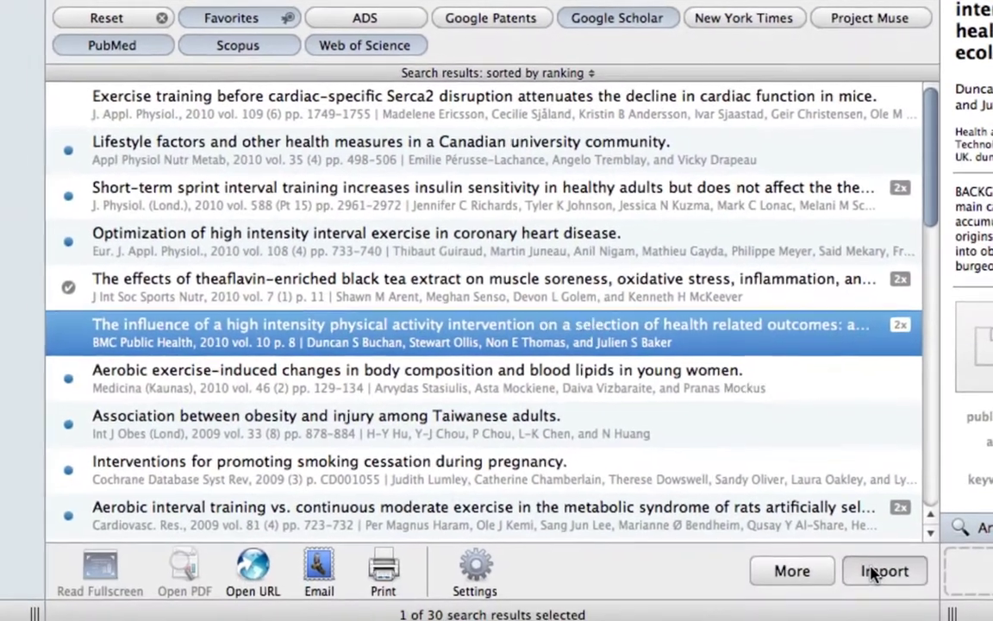
left_click(873, 571)
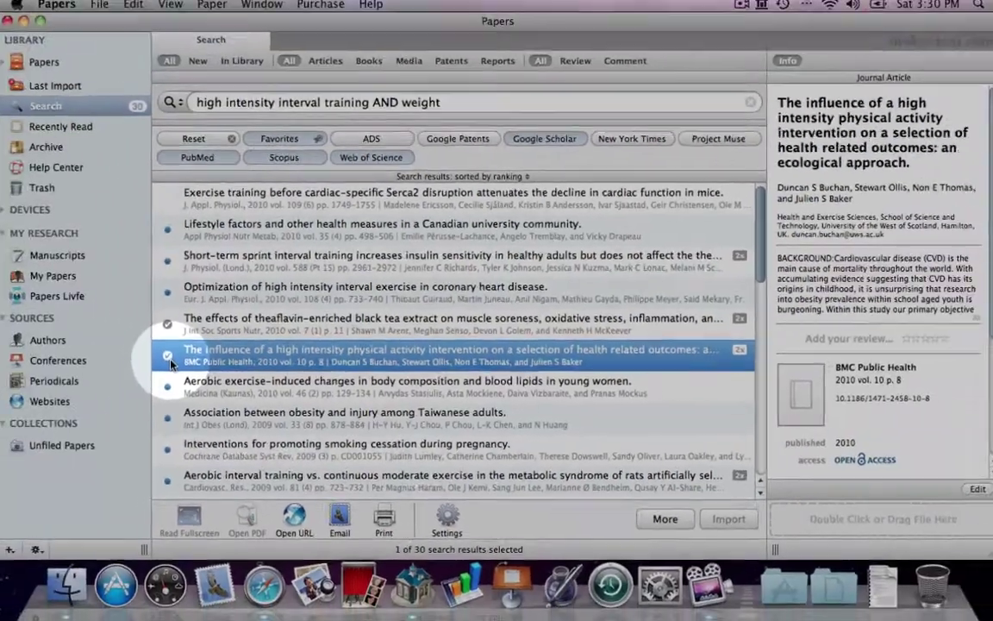
left_click(618, 120)
- Replace the query with the author's surname tagged [au] followed by "high intensity interval training" and run the search
scroll(541, 215, "down", 5)
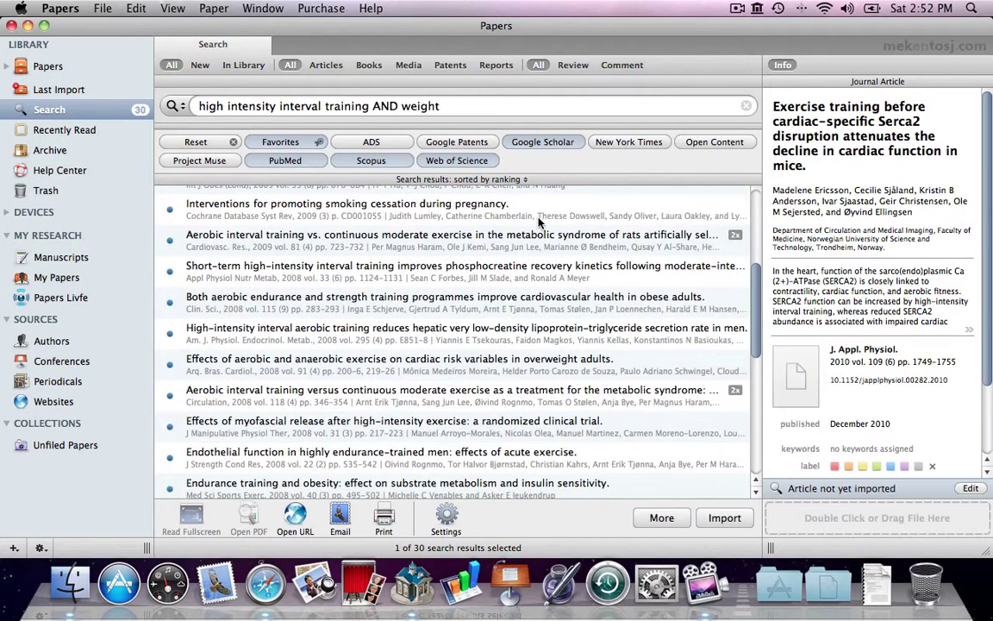
scroll(538, 223, "up", 1)
triple_click(216, 106)
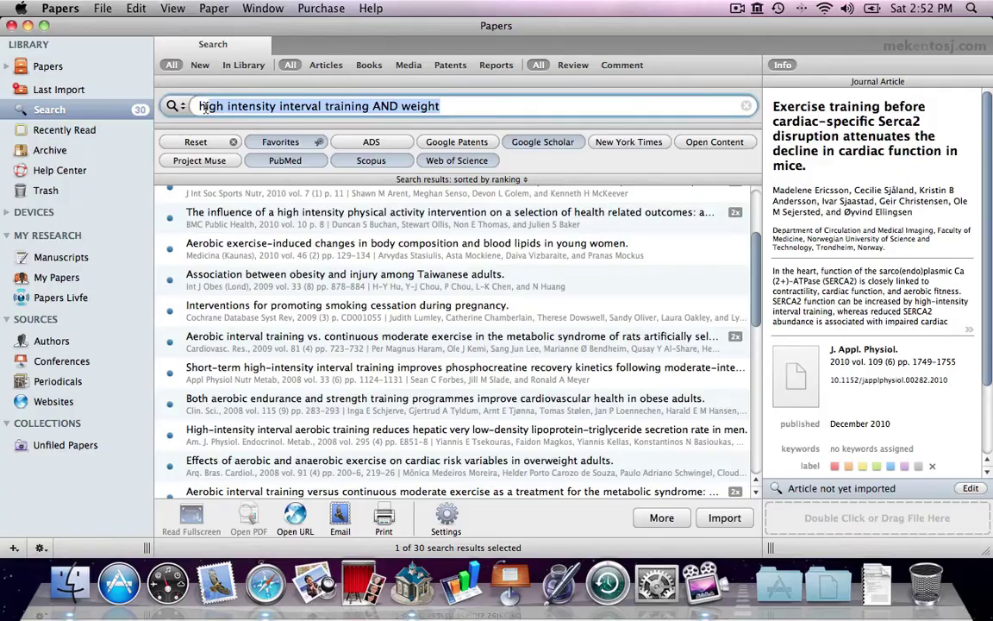
key("BackSpace")
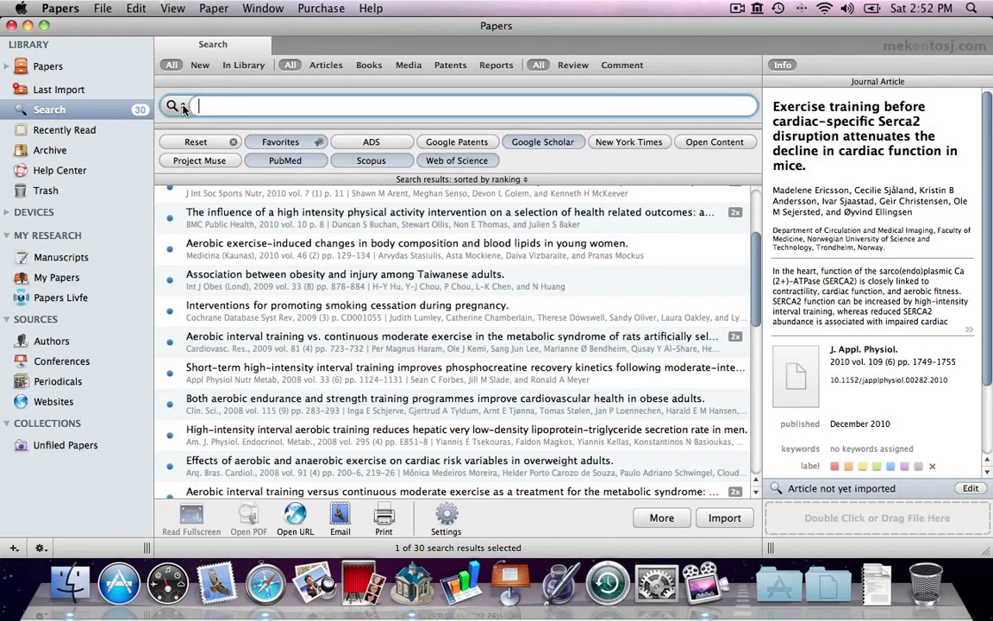
type("Arent[au")
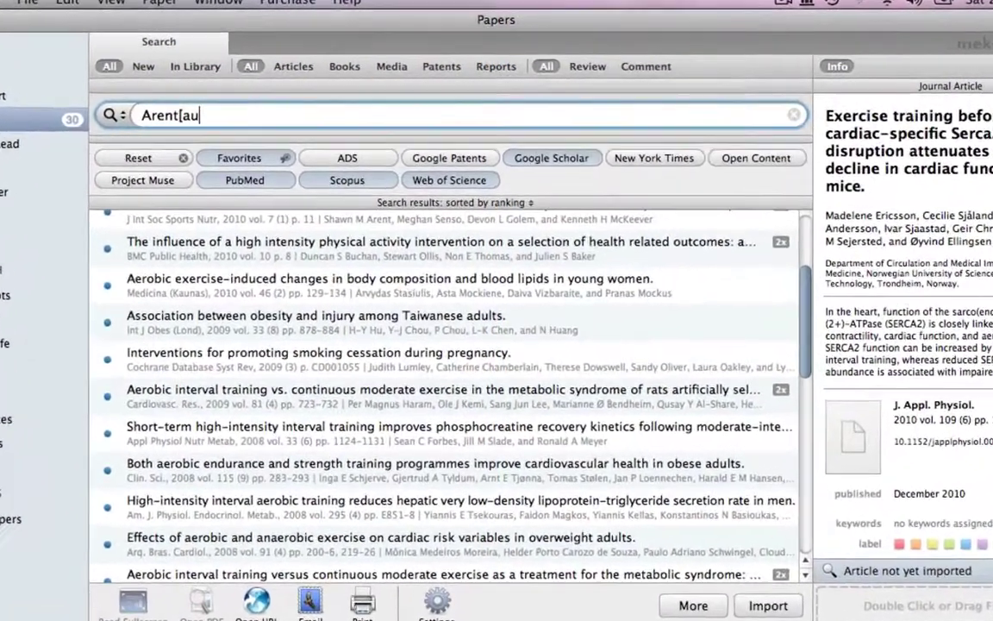
type("] high inten")
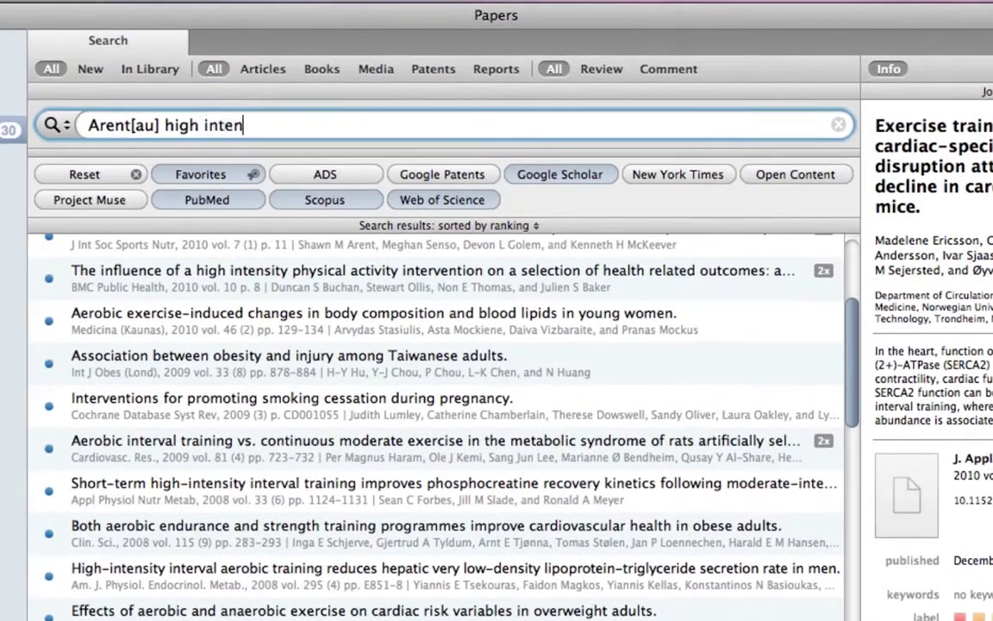
type("sity interval training")
key("Return")
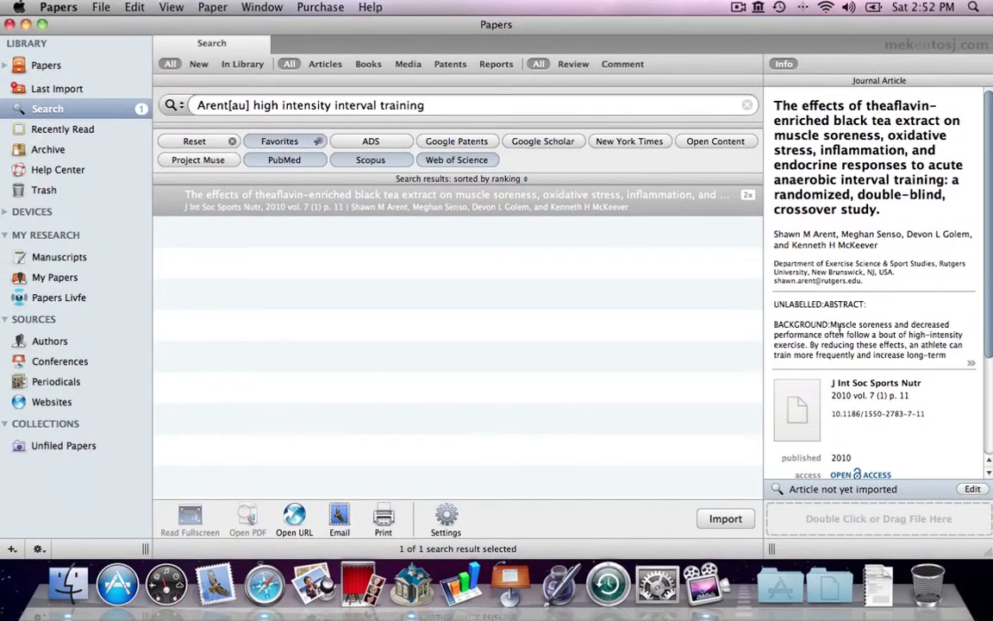
- Switch the black tea article's identifier from PubMed to PubMed Central and back to PubMed
scroll(839, 328, "down", 5)
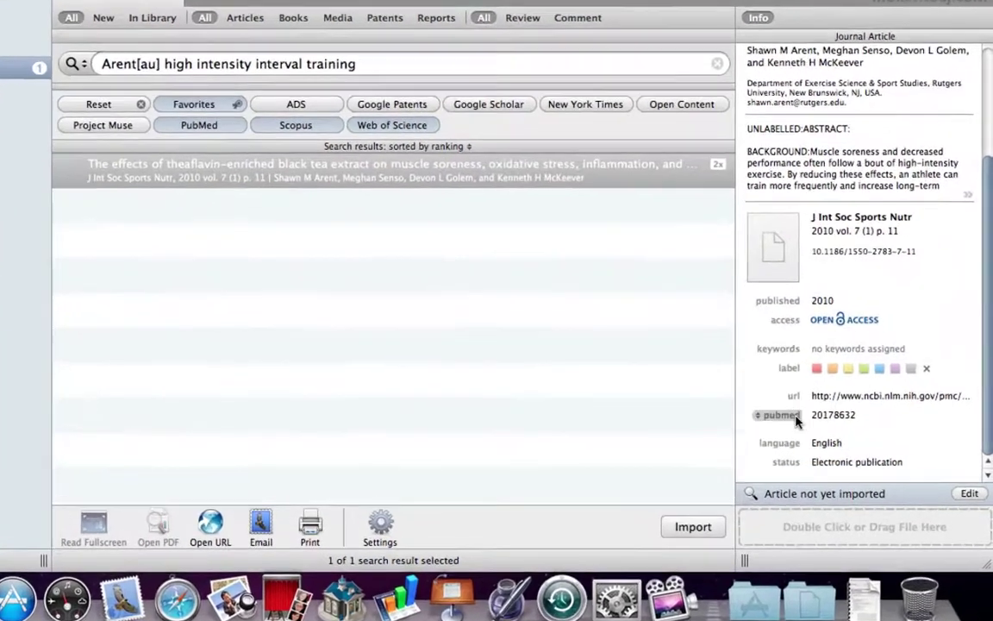
left_click(807, 418)
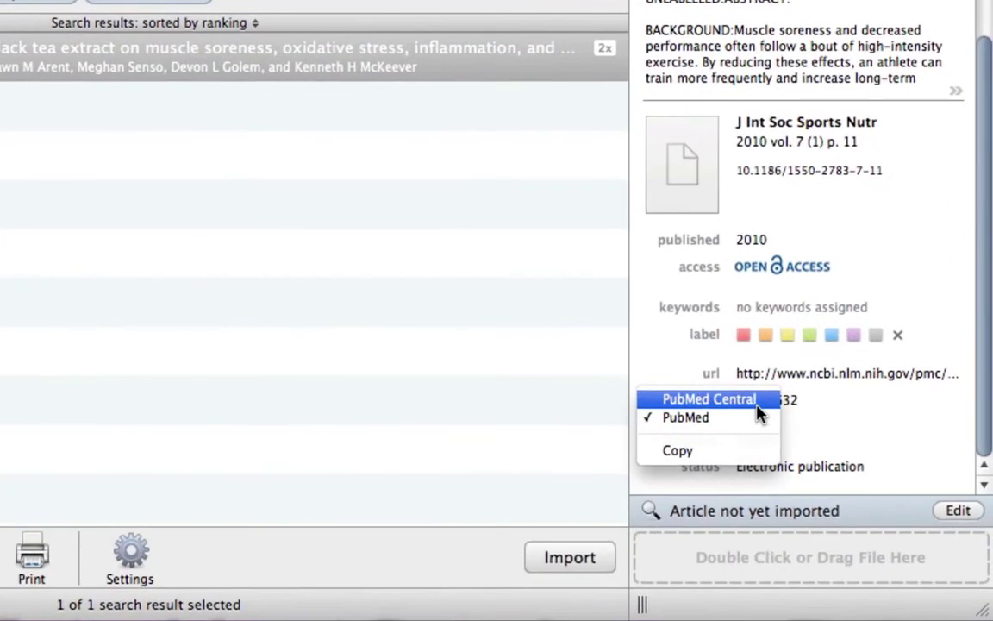
left_click(758, 405)
left_click(706, 408)
left_click(727, 416)
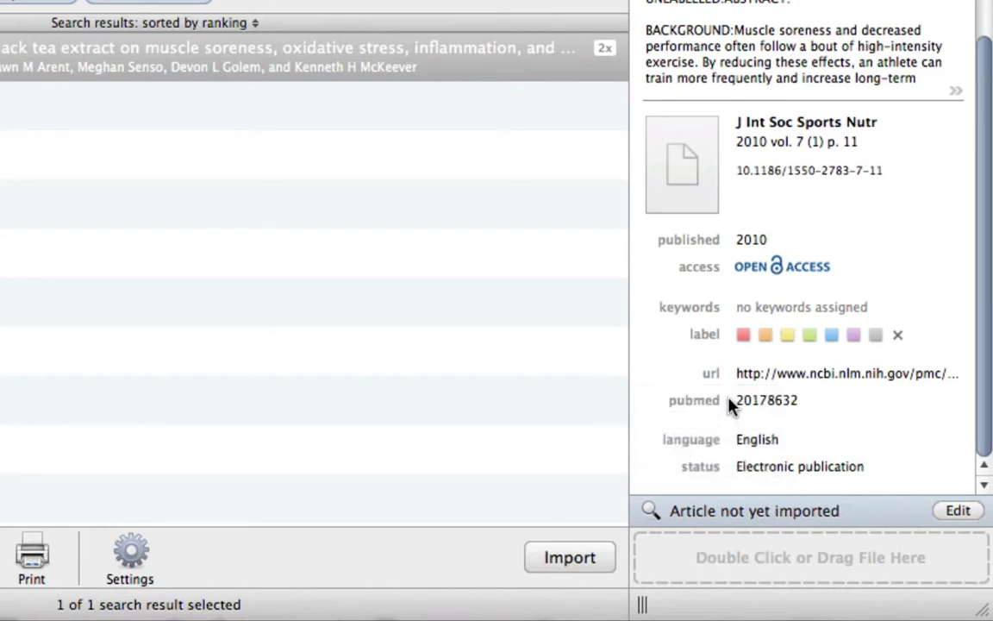
- Switch the article's URL source to PubMed and back to PubMed Central
left_click(712, 377)
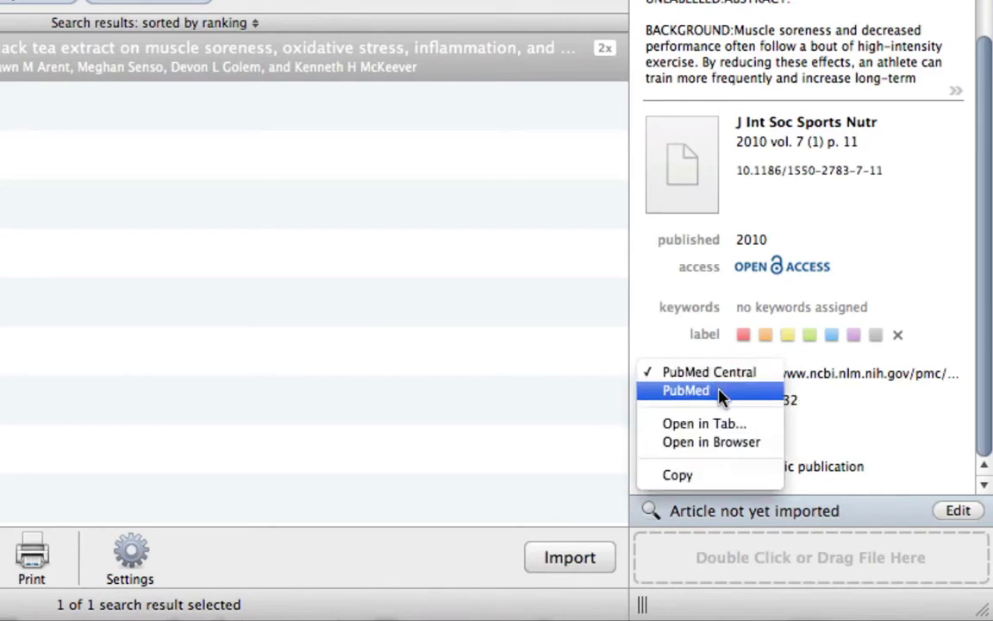
left_click(721, 395)
left_click(719, 386)
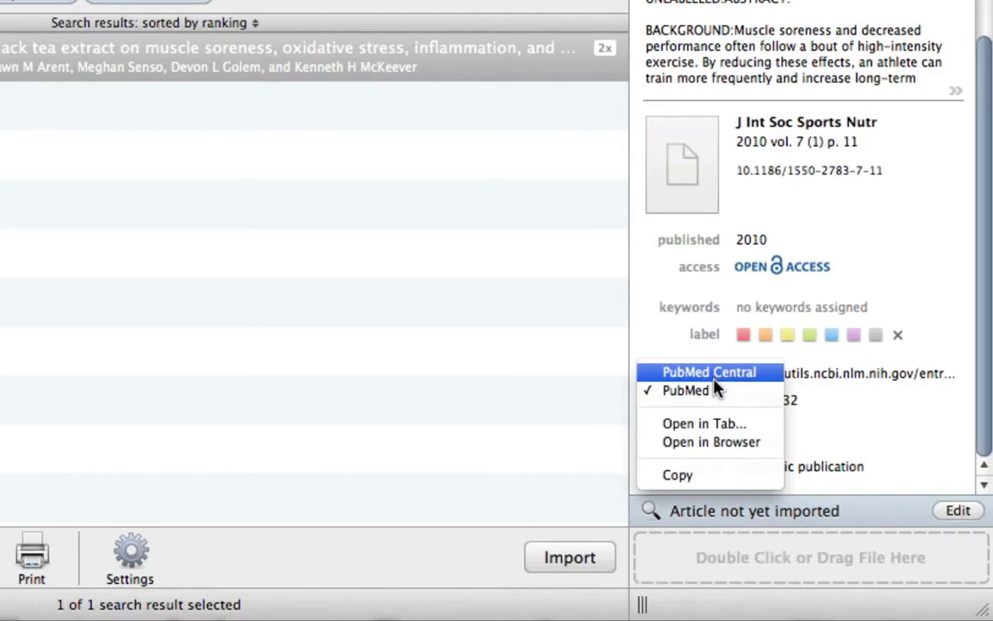
left_click(714, 376)
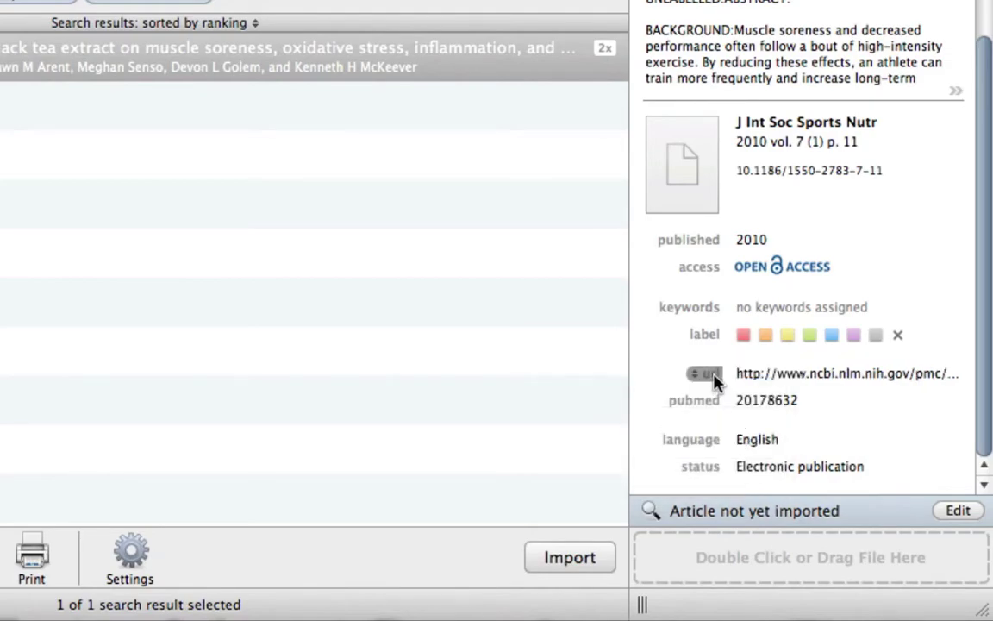
- Open the black tea article's PubMed Central page in a tab, download its full-text PDF, and close the tab
left_click(713, 378)
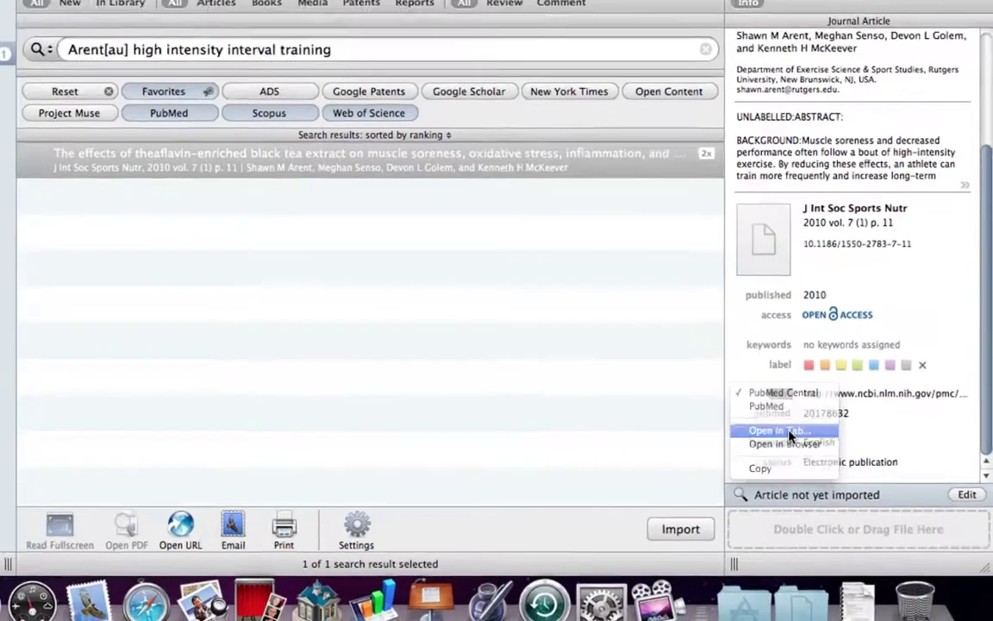
left_click(788, 433)
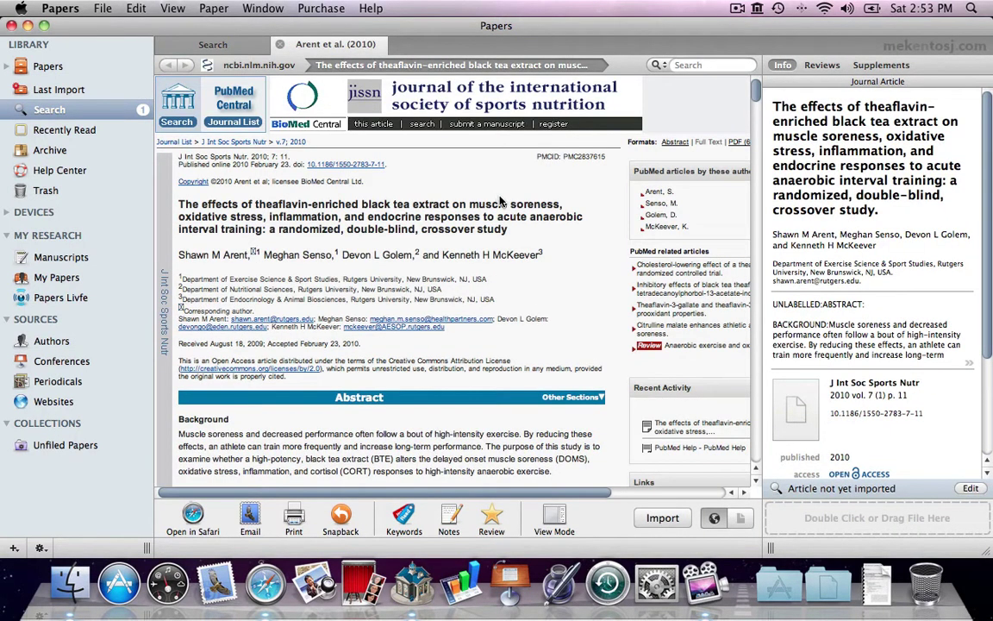
scroll(533, 207, "right", 3)
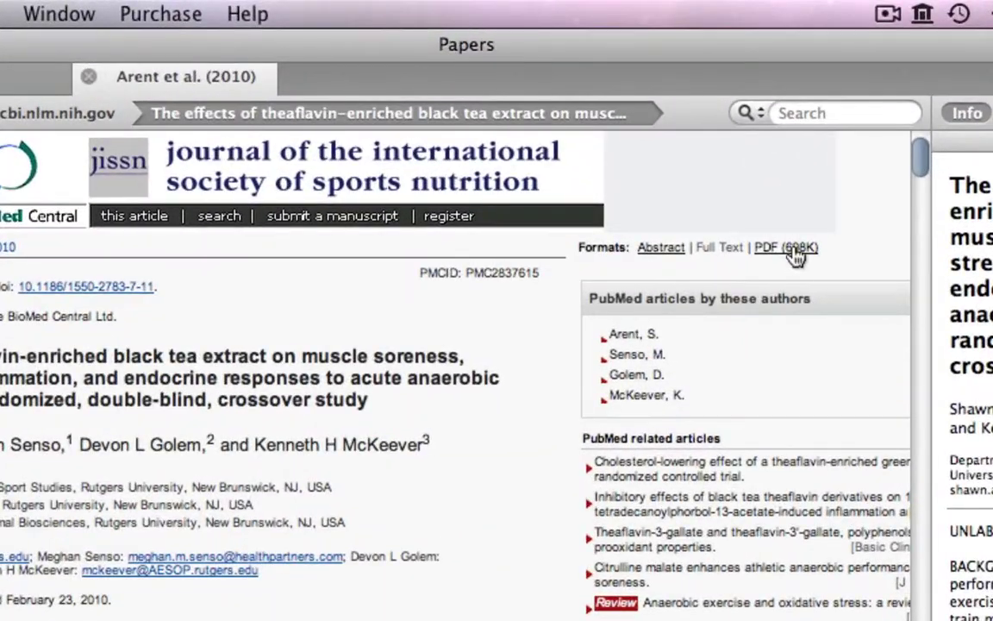
left_click(790, 250)
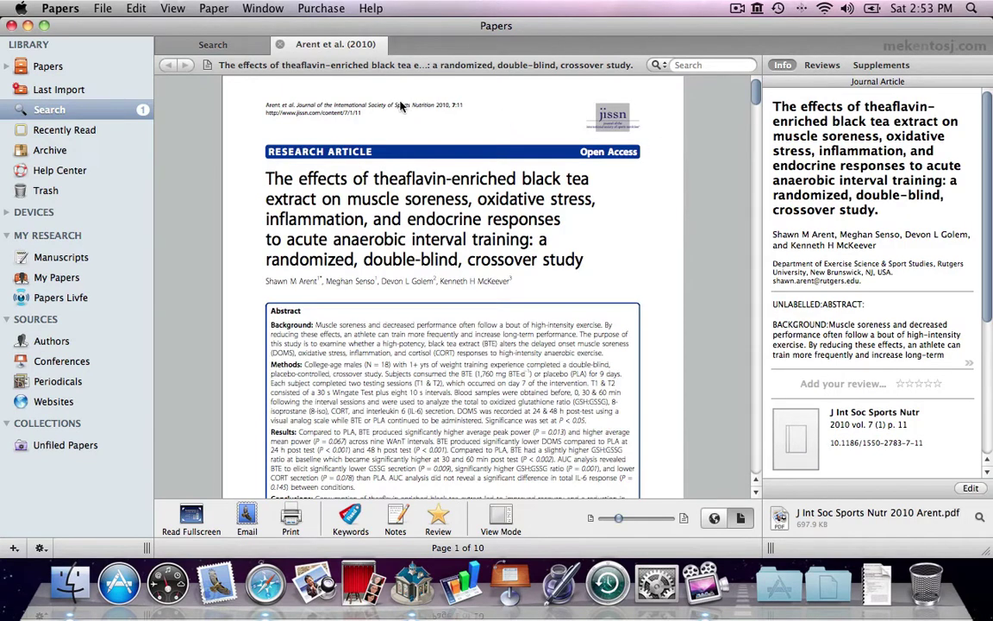
left_click(281, 45)
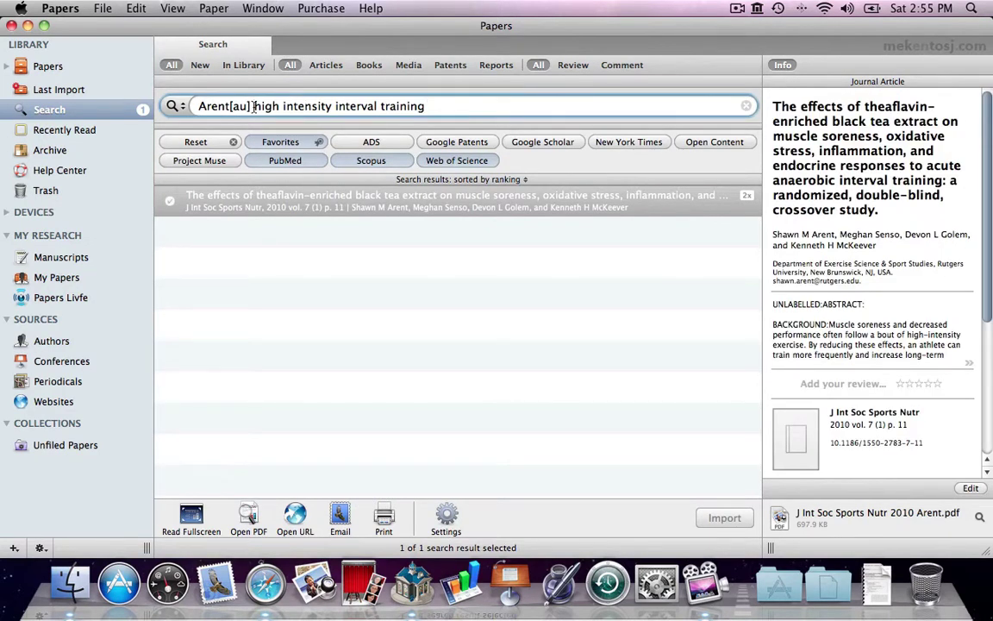
- Remove the author term from the query, extend it to "high intensity interval training AND weight", and run the search
left_click_drag(255, 105, 198, 106)
key("BackSpace")
type("AN")
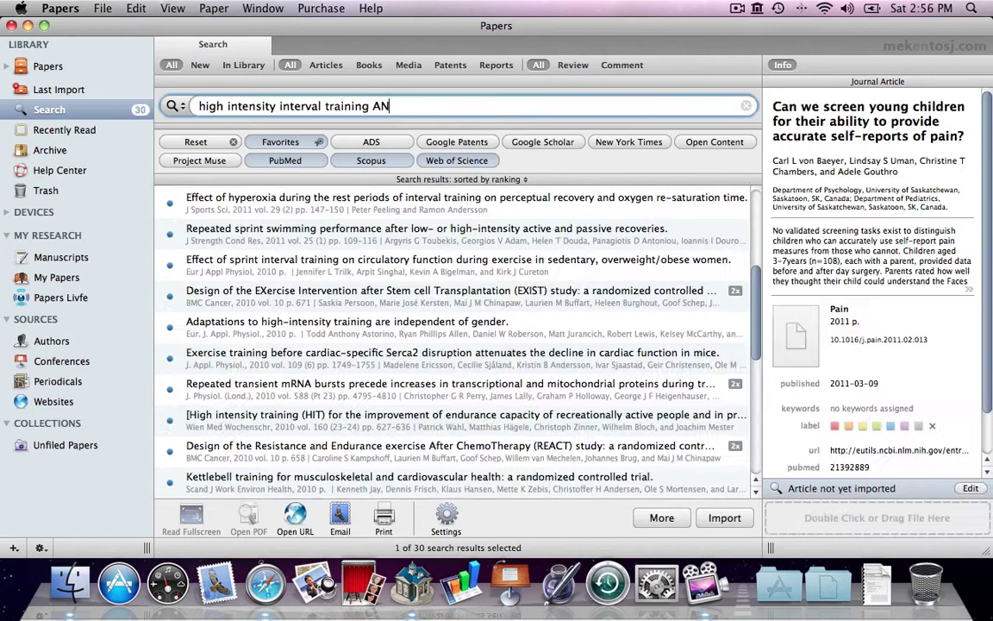
type("D weight")
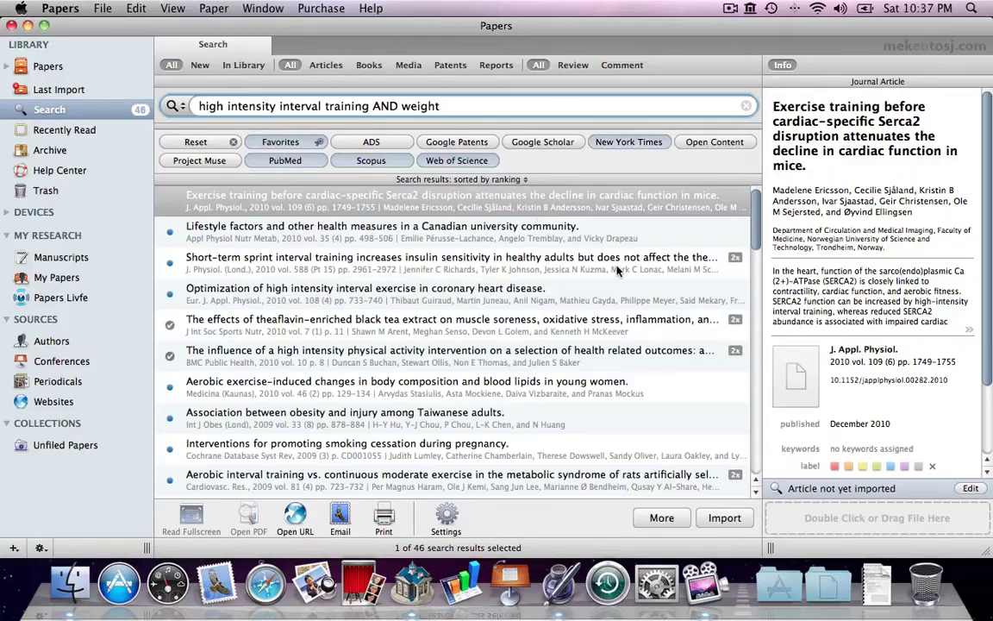
- Look through the combined search results and exclude the New York Times repository from them
scroll(617, 270, "down", 4)
scroll(618, 271, "down", 3)
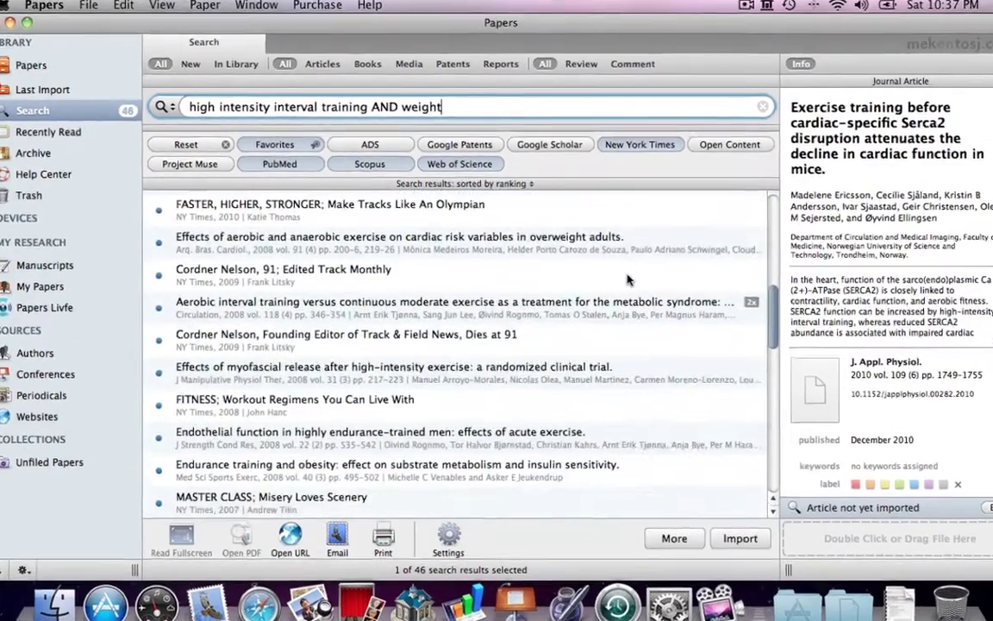
scroll(628, 279, "down", 12)
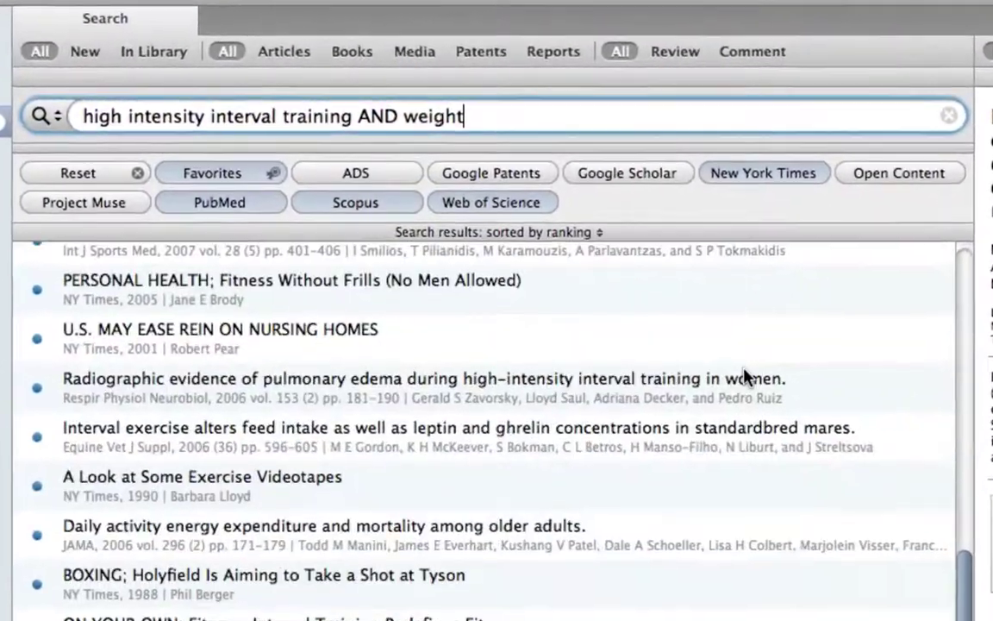
scroll(747, 377, "down", 5)
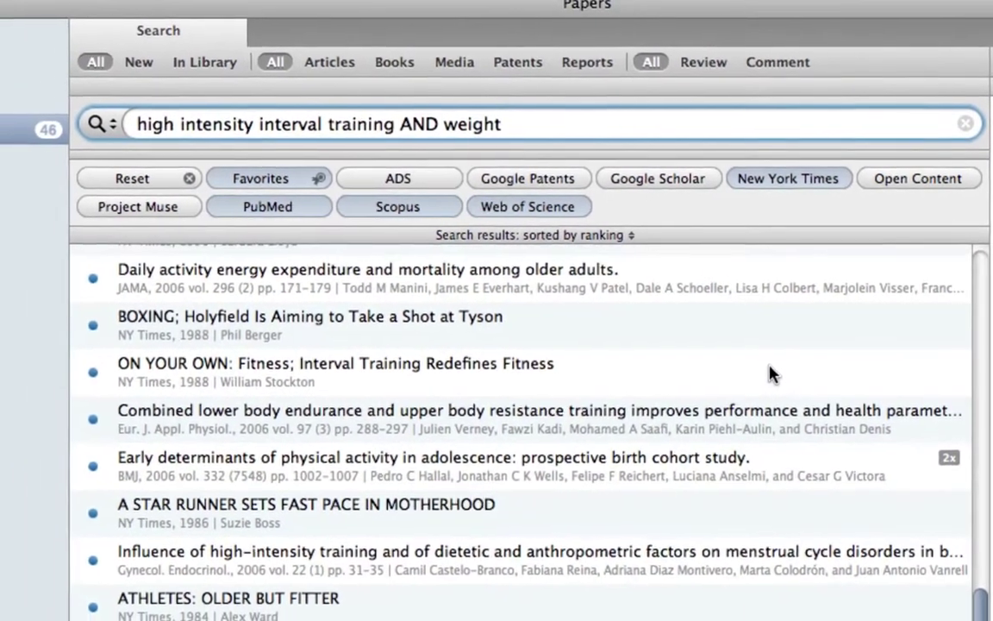
scroll(767, 376, "up", 3)
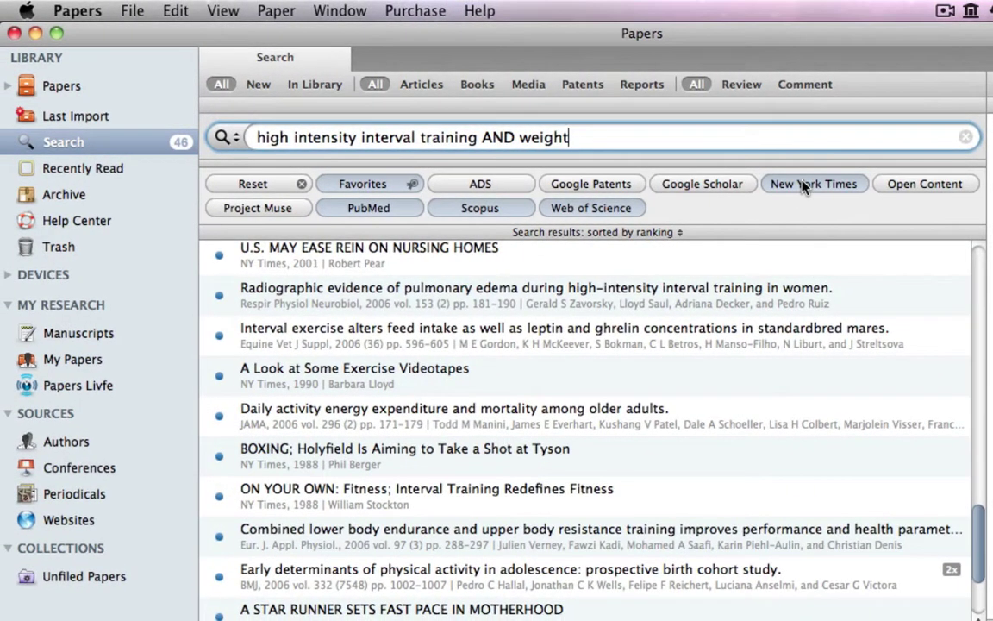
left_click(802, 185)
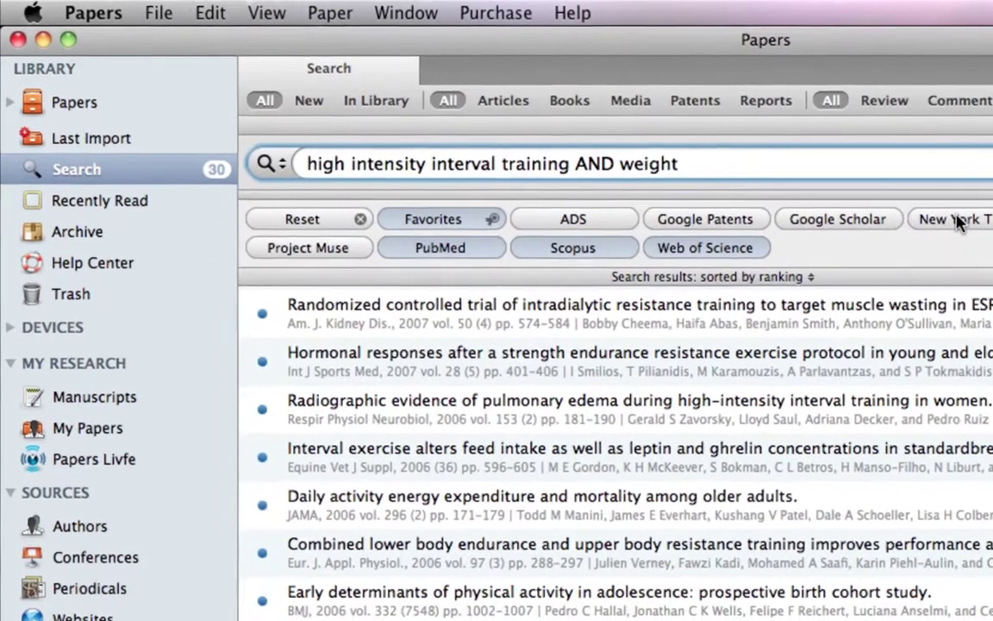
scroll(621, 457, "up", 10)
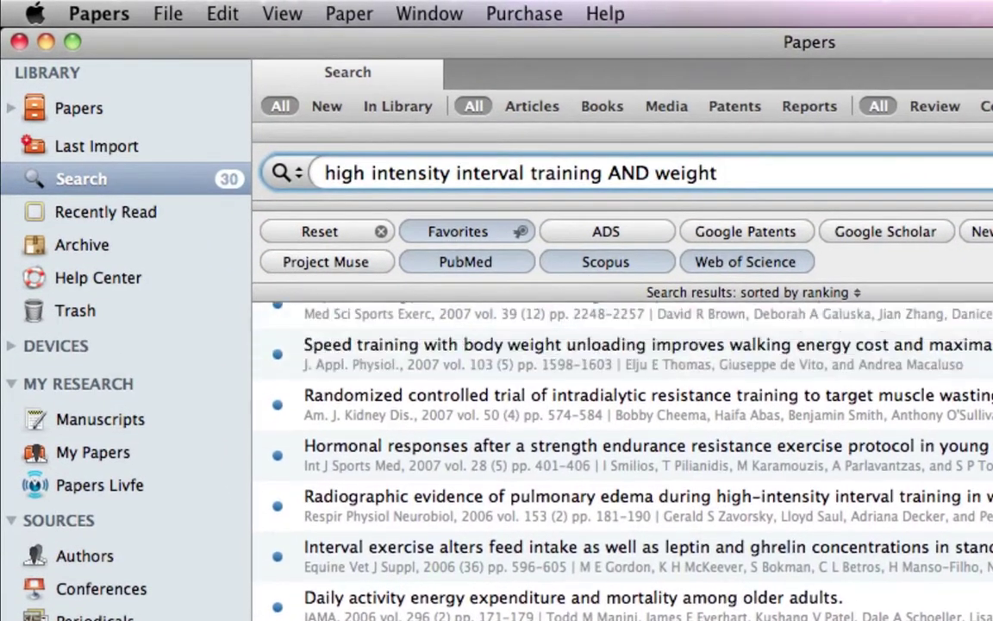
scroll(621, 457, "up", 5)
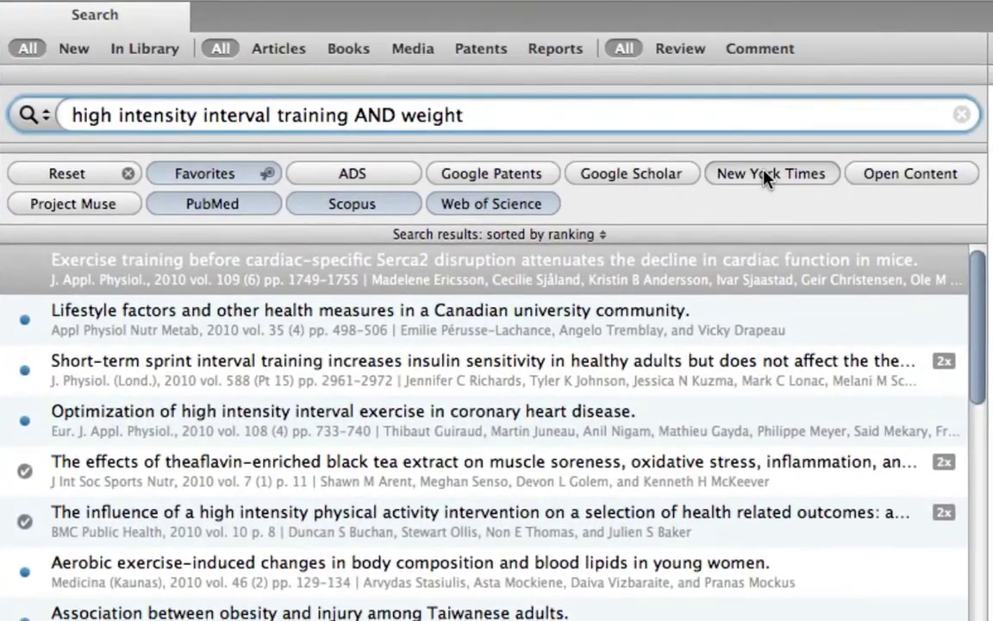
- Include the New York Times repository again and look through its articles among the results
left_click(770, 182)
scroll(730, 426, "down", 5)
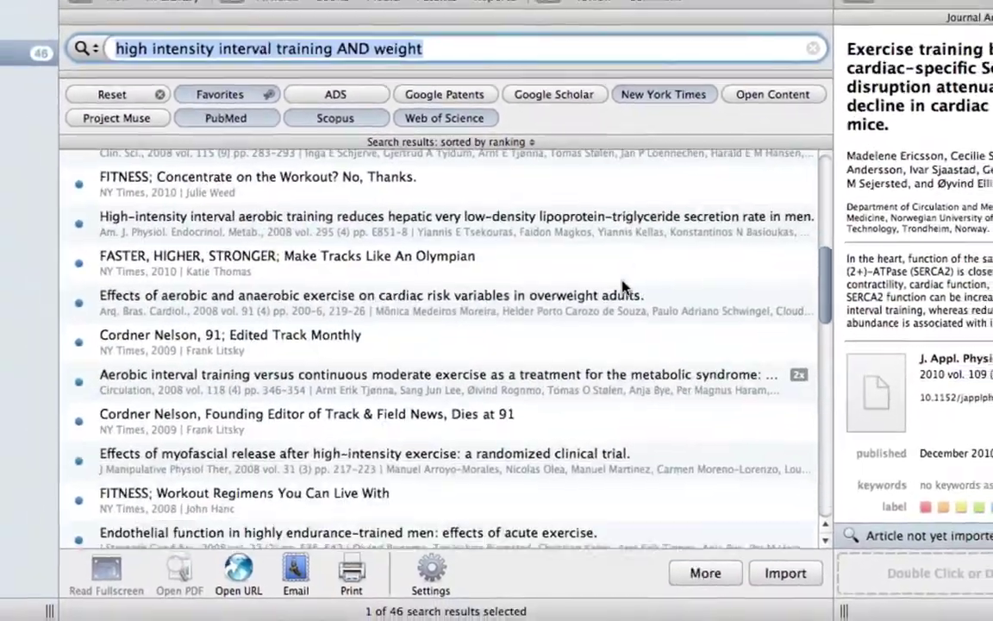
scroll(623, 287, "down", 10)
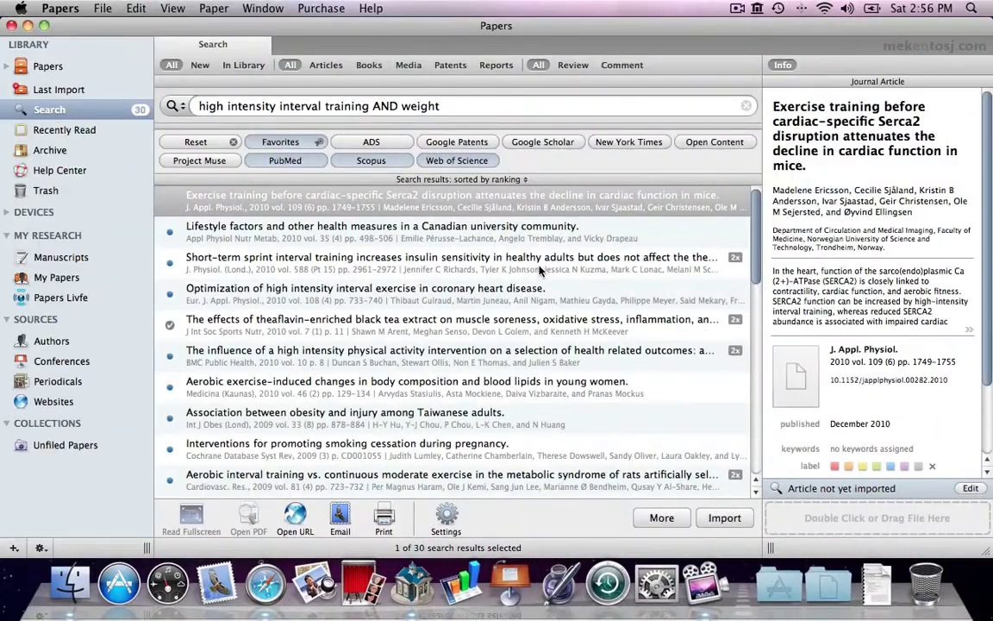
- Locate the J. Physiol. article on short-term sprint interval training using Google, and close the tab after viewing it
left_click(541, 263)
right_click(425, 268)
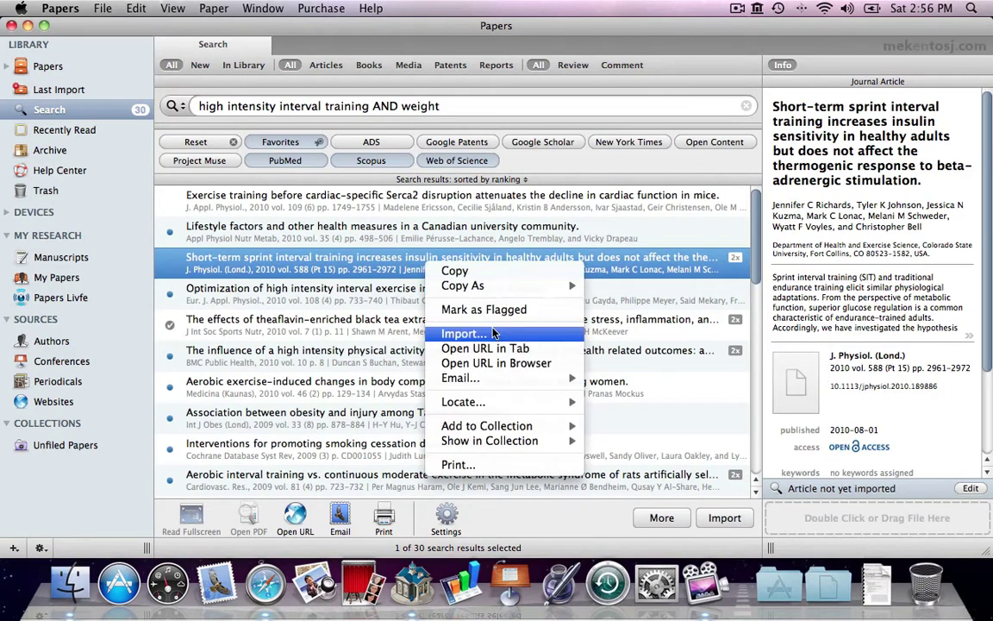
mouse_move(535, 401)
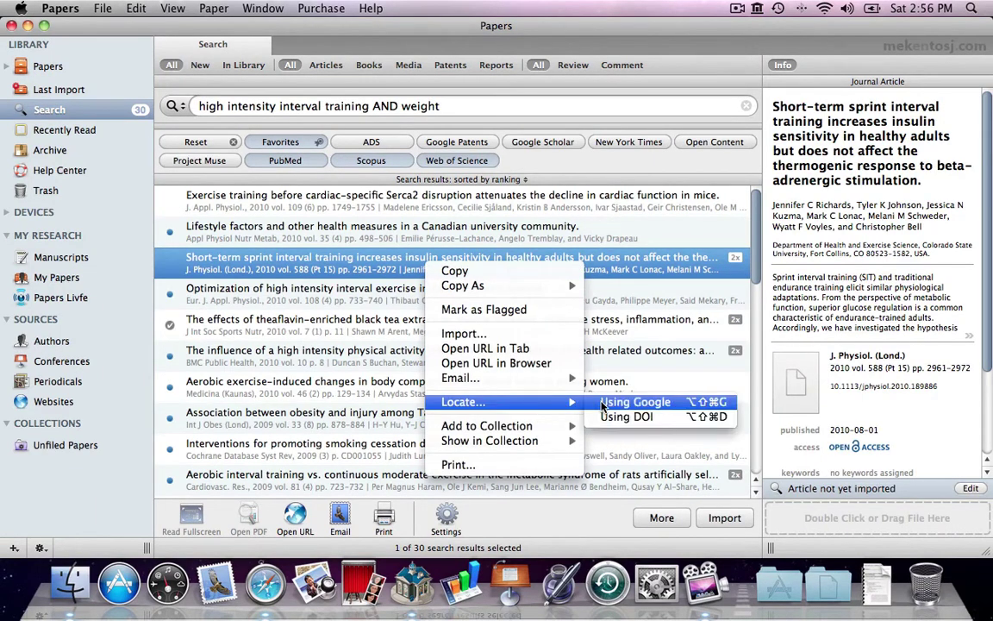
left_click(635, 402)
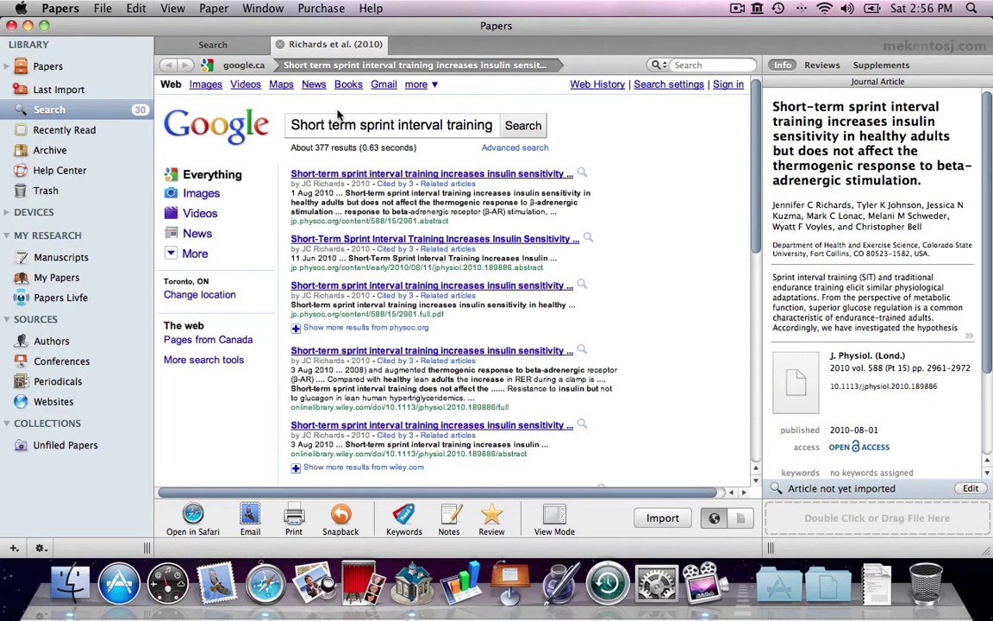
left_click(279, 45)
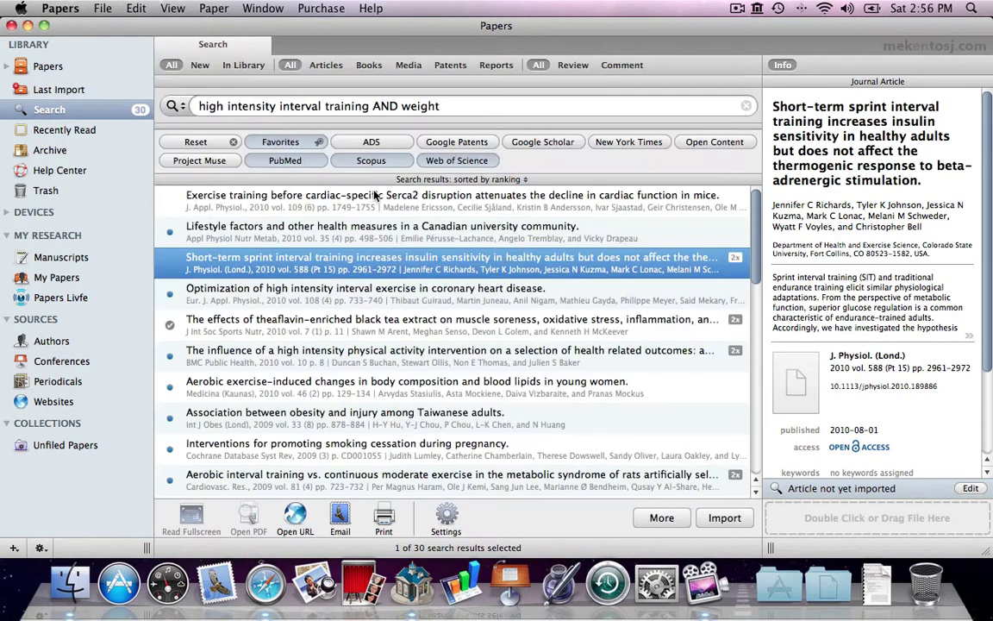
- Locate the short-term sprint interval training article using its DOI, and close the journal page after viewing it
right_click(509, 272)
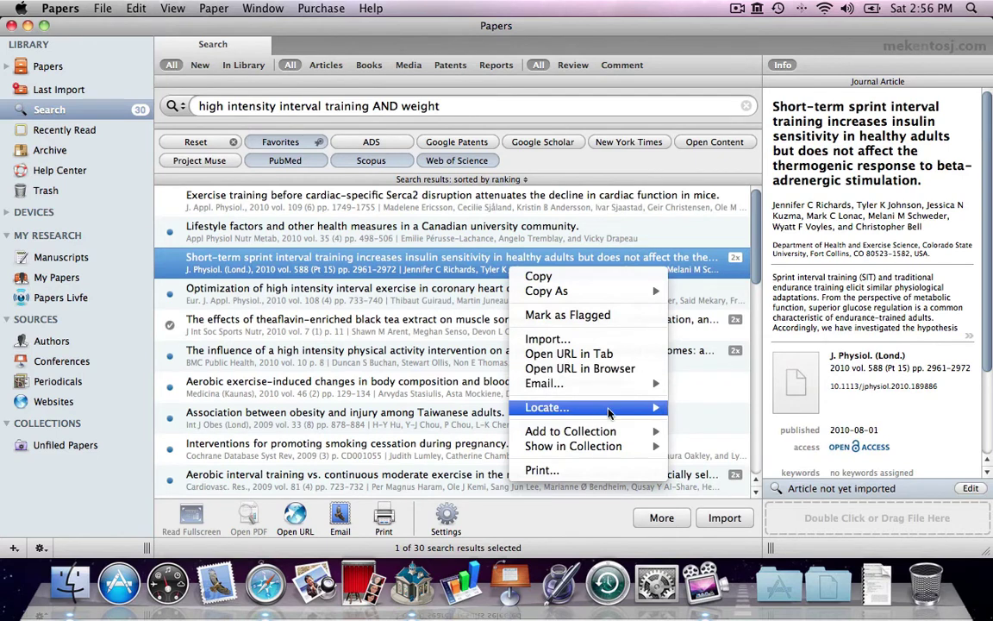
mouse_move(651, 416)
left_click(720, 423)
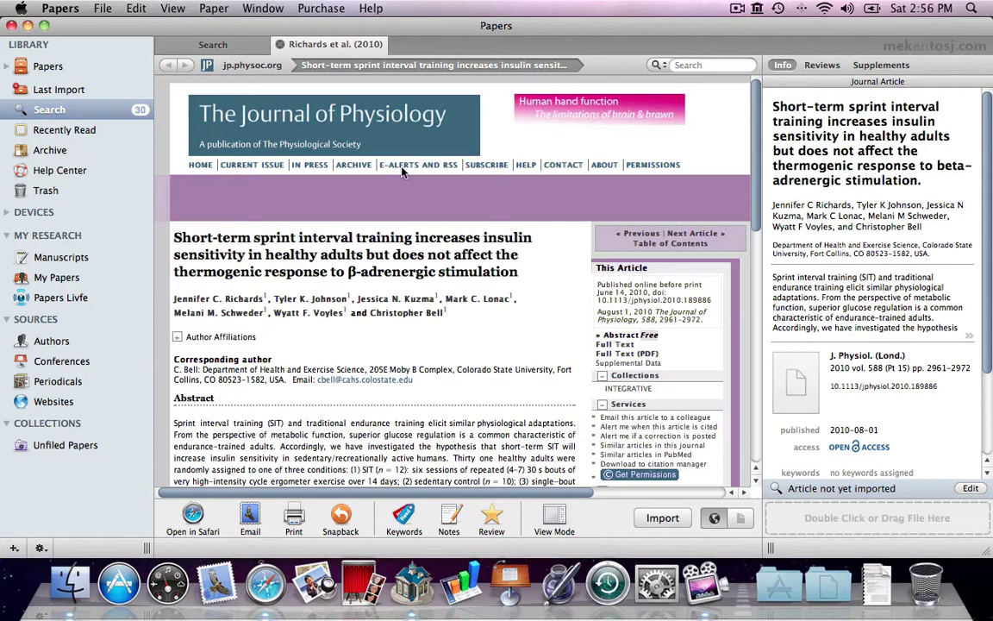
key("super+w")
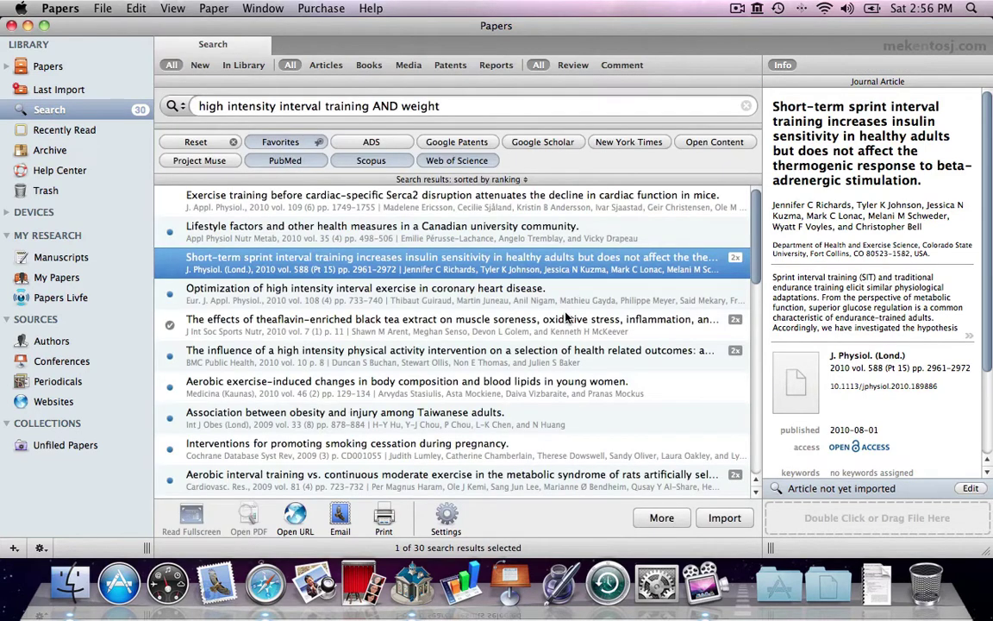
- Show the options for locating the selected sprint interval training article in external repositories
left_click(214, 8)
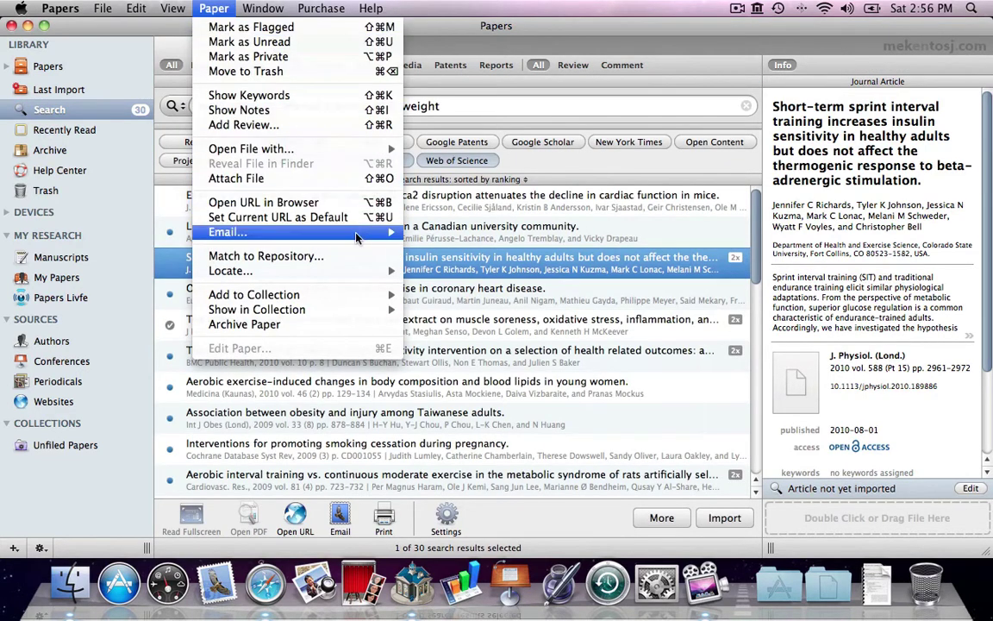
mouse_move(372, 274)
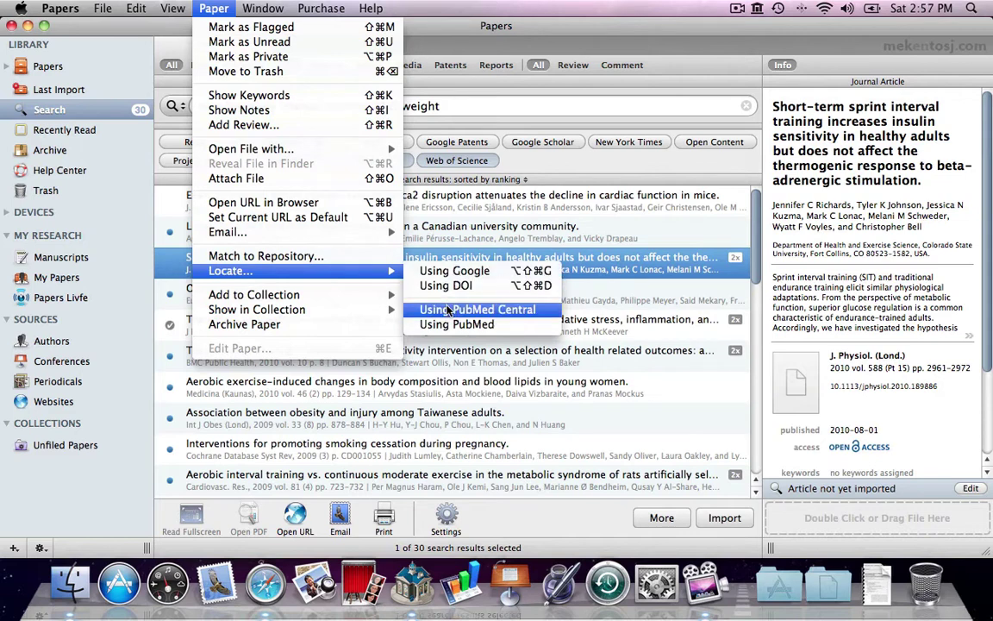